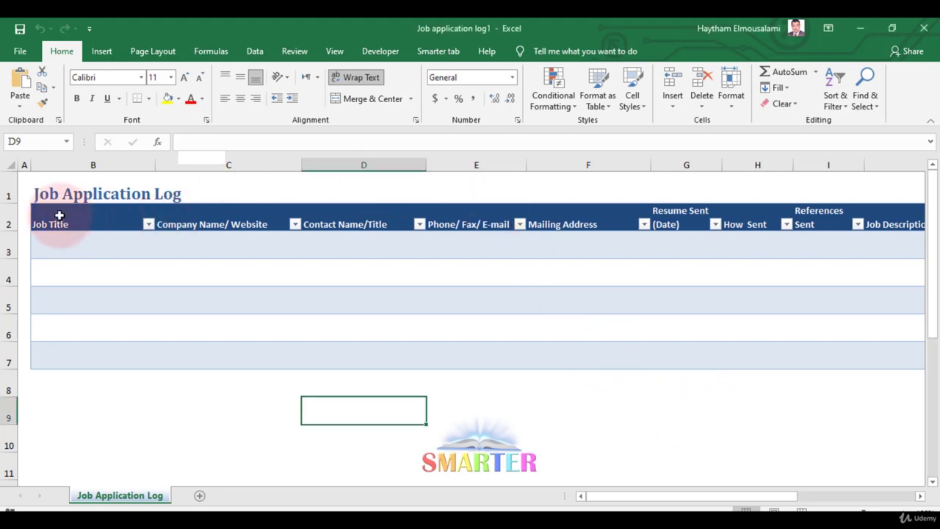
Examine the entry hints of the Job Application Log headings from Job Title through Resume Sent (Date)
left_click(59, 215)
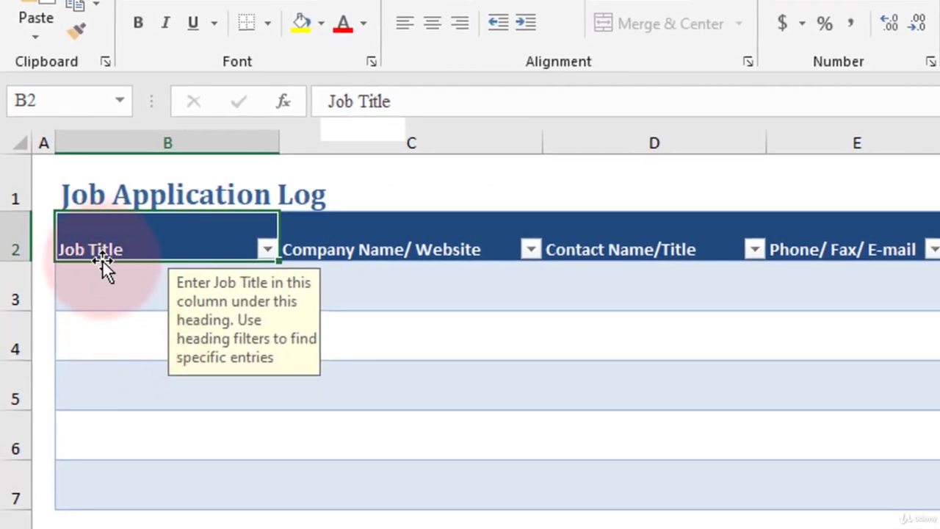
left_click(434, 241)
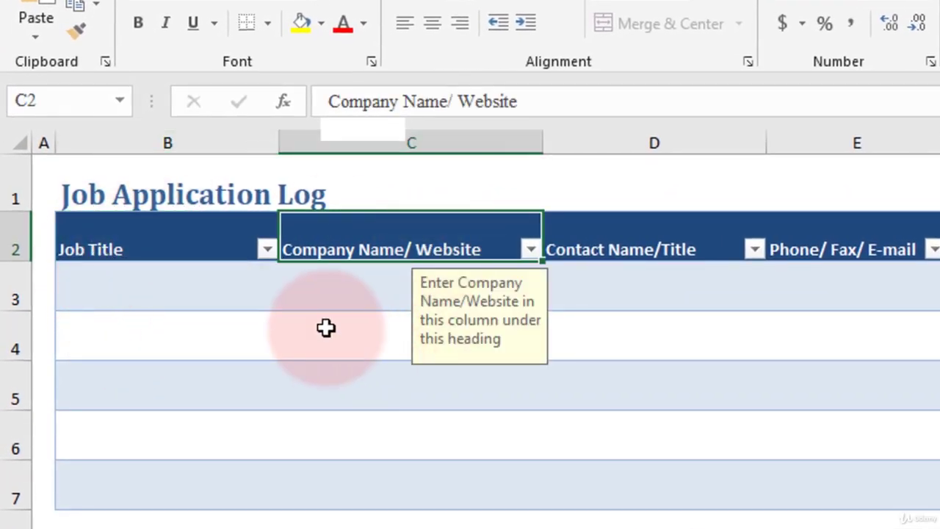
left_click(627, 227)
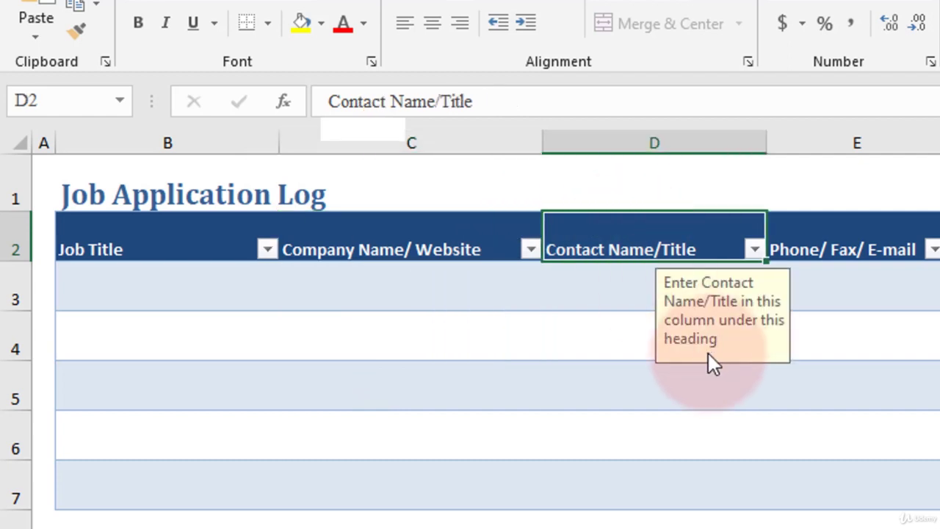
left_click(834, 257)
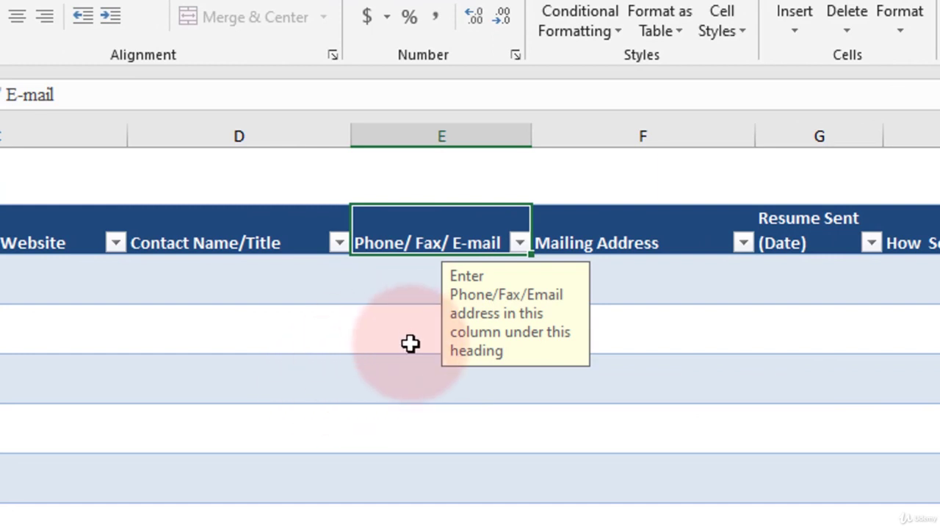
left_click(672, 248)
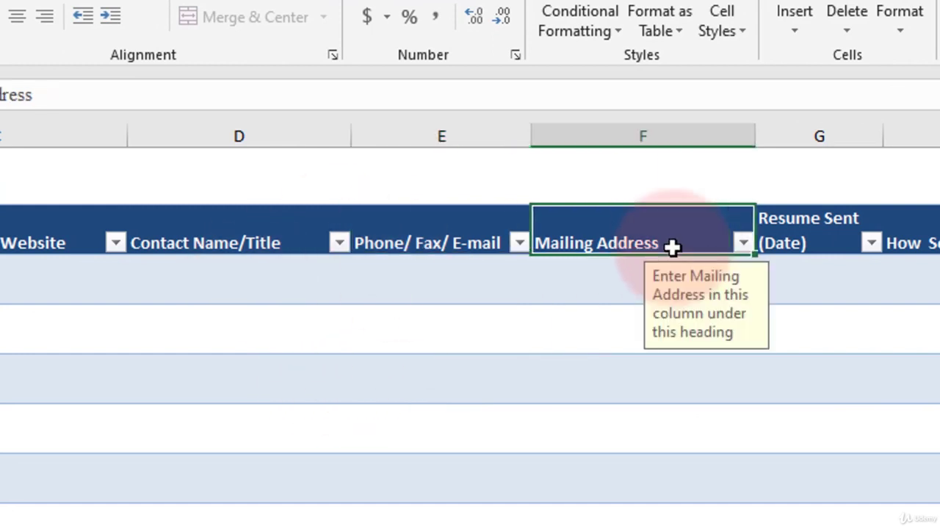
left_click(810, 230)
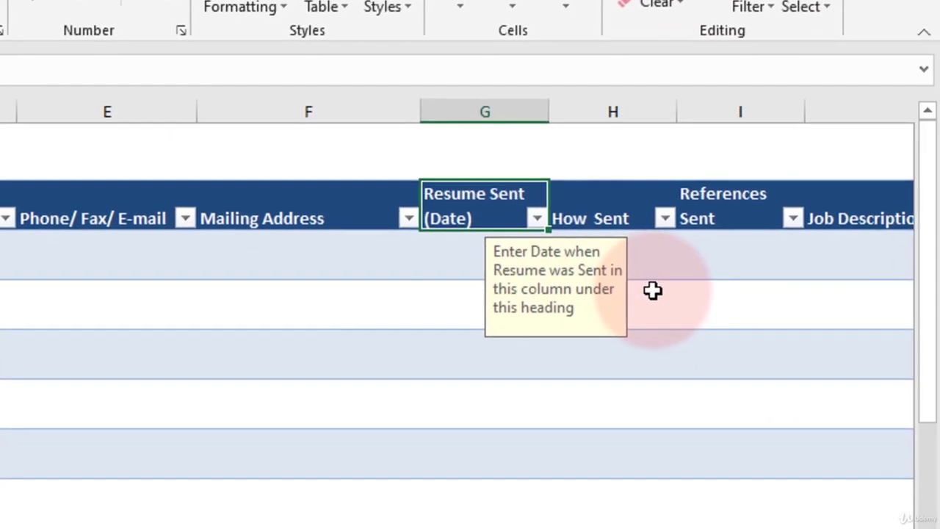
Examine the remaining log headings from How Sent through How I Heard About This Job and Other Comments, and return to the row's start
key("Right")
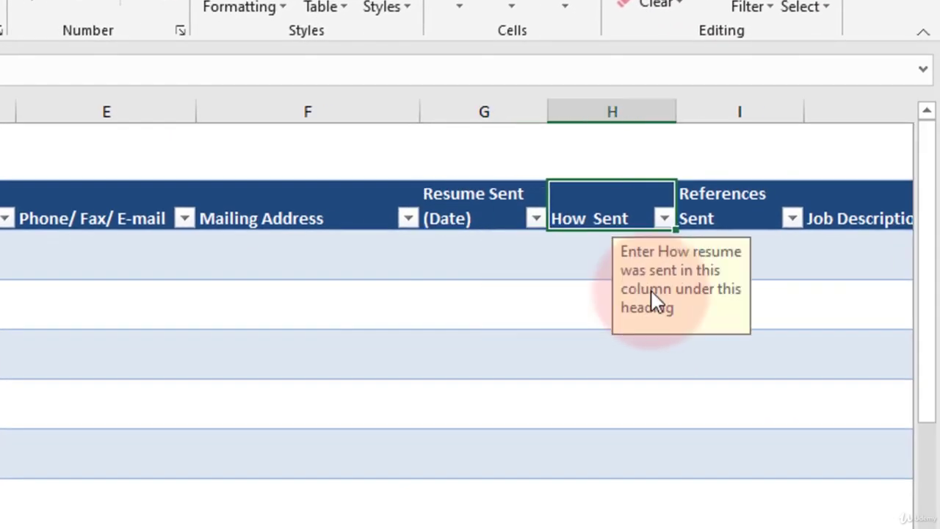
key("Right")
key("Right")
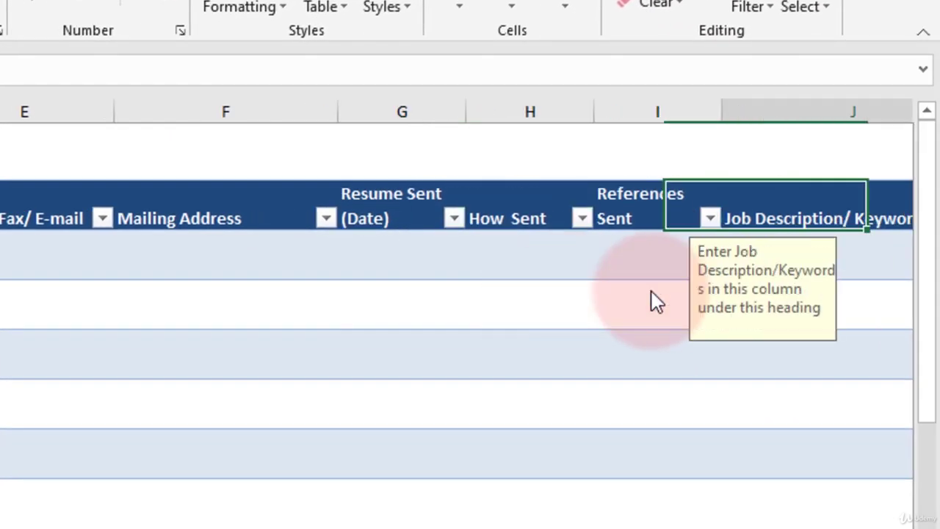
key("Right")
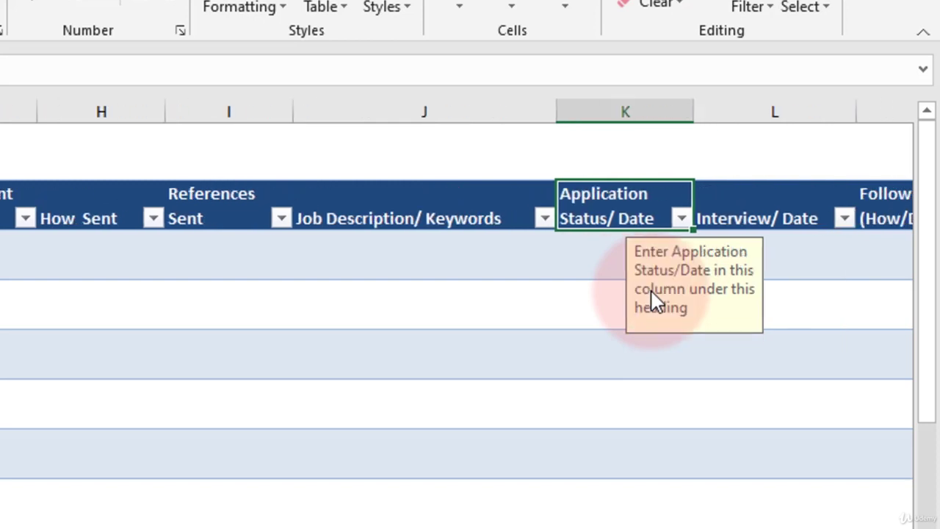
key("Right")
key("Right")
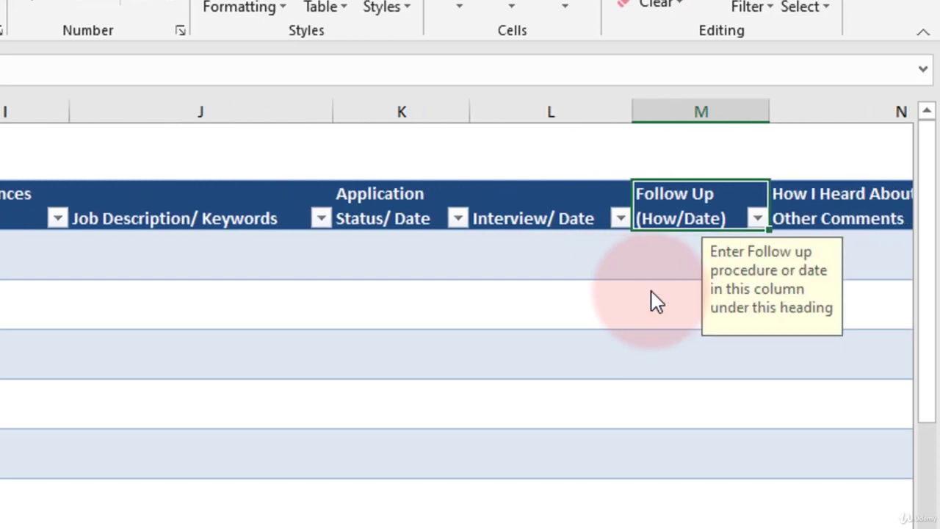
key("Right")
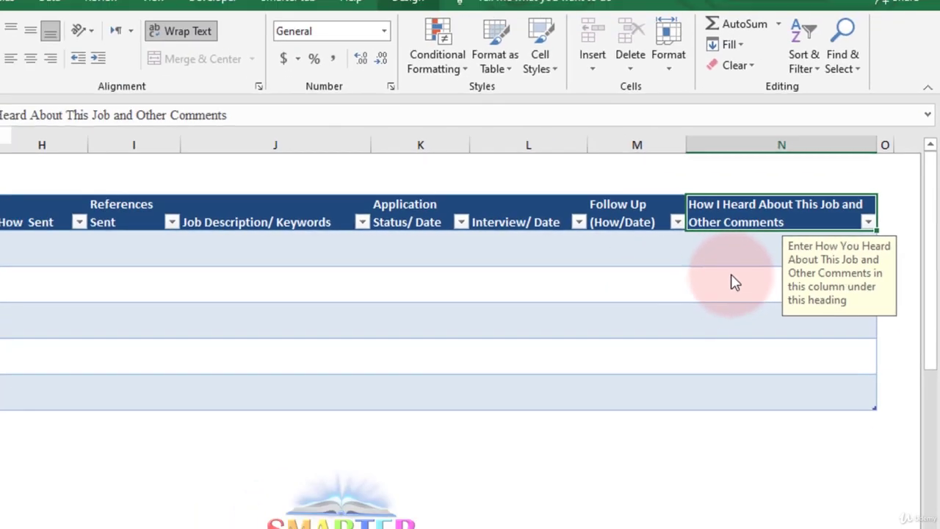
key("Left")
key("Down")
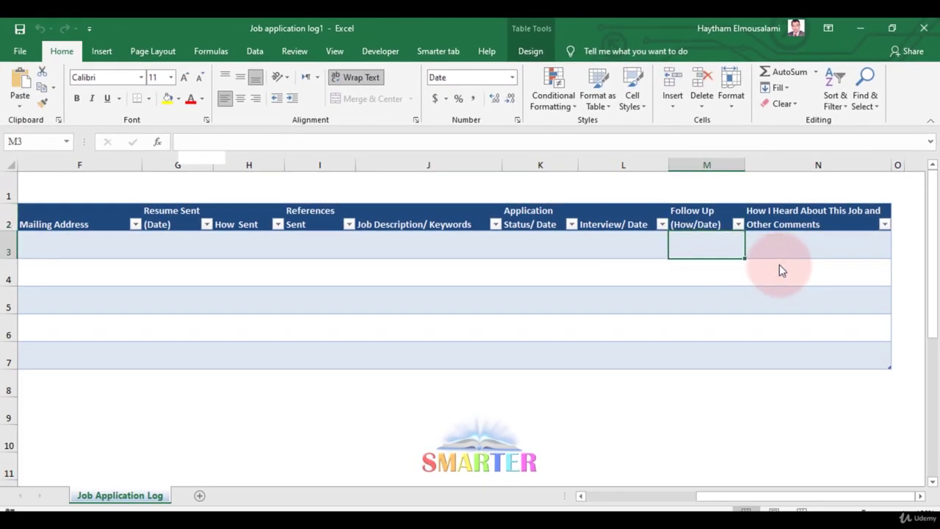
key("Left")
key("Home")
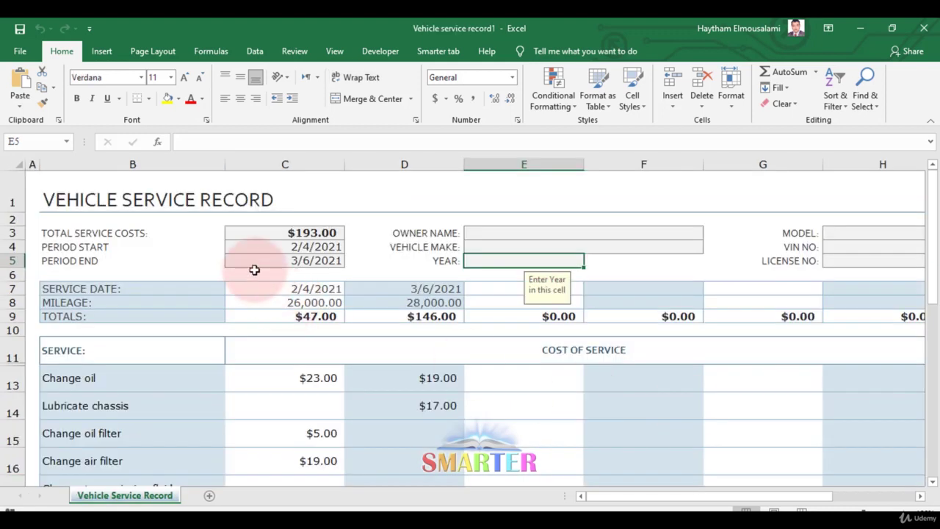
Check the Period End cell in the Vehicle Service Record, and read the worksheet instructions attached to cell A1
left_click(254, 266)
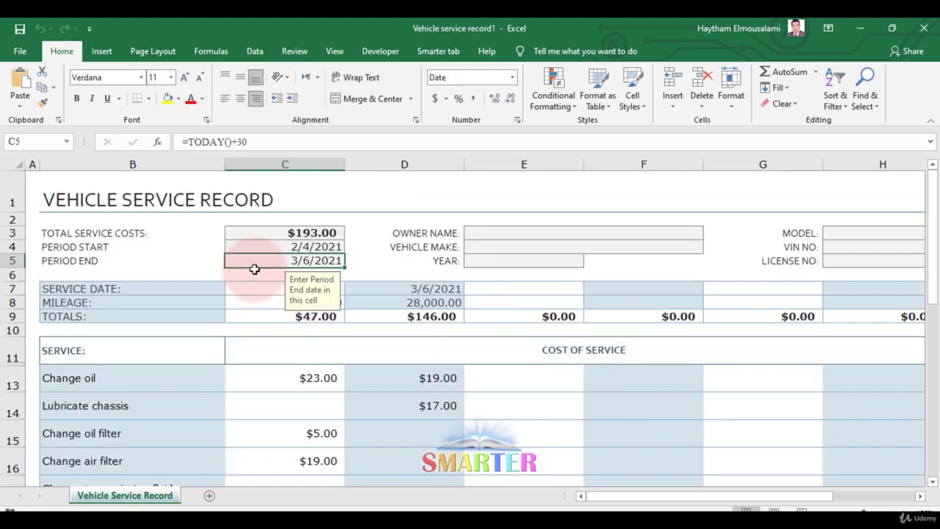
key("Up")
key("Up")
key("Up")
key("Up")
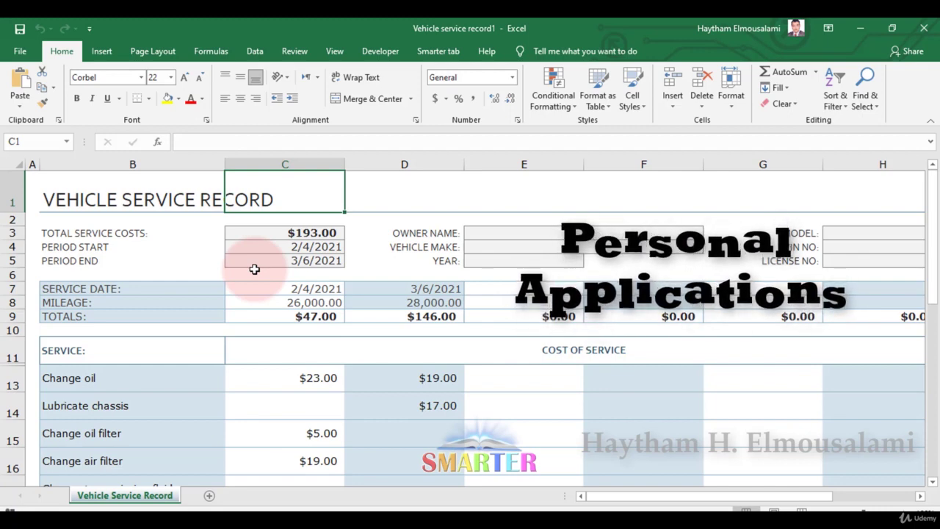
key("Left")
key("Left")
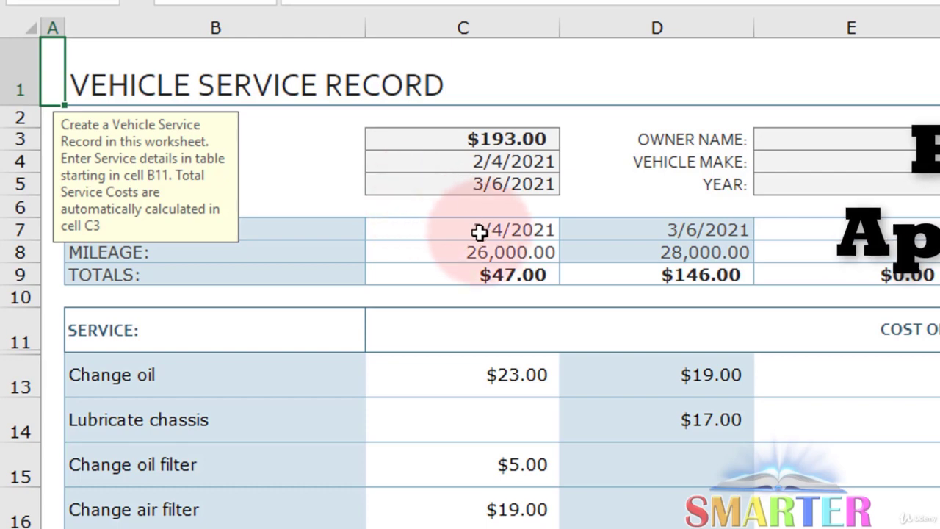
Examine the period, total cost and vehicle detail fields, plus the Service Date and Totals rows of the service record
left_click(475, 277)
left_click(169, 163)
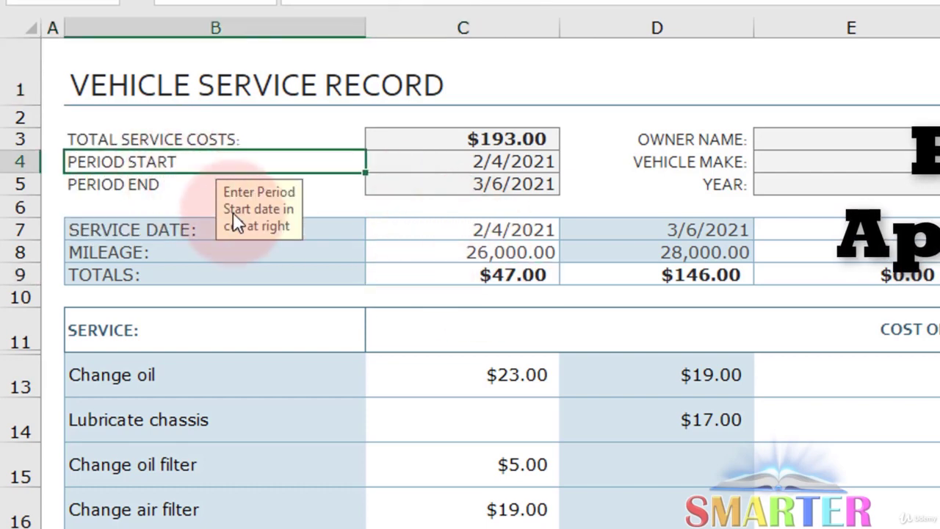
left_click(156, 188)
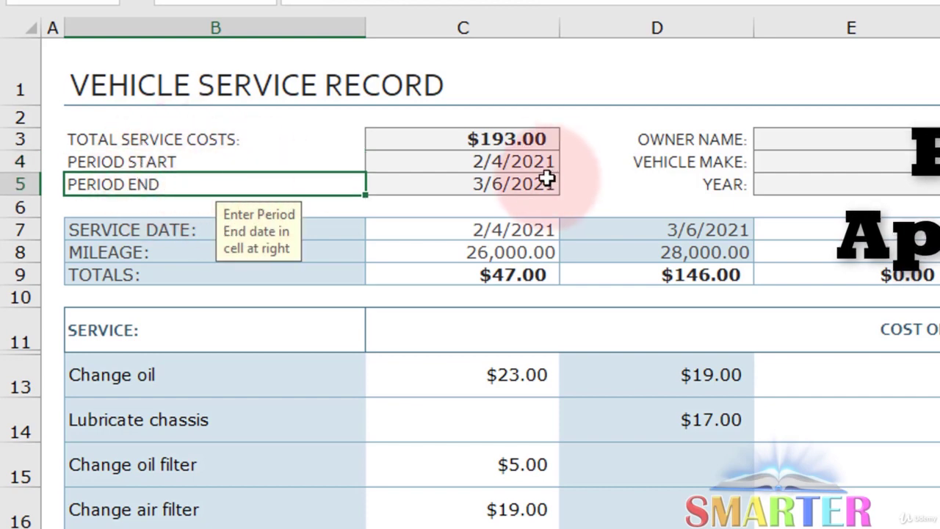
left_click(218, 138)
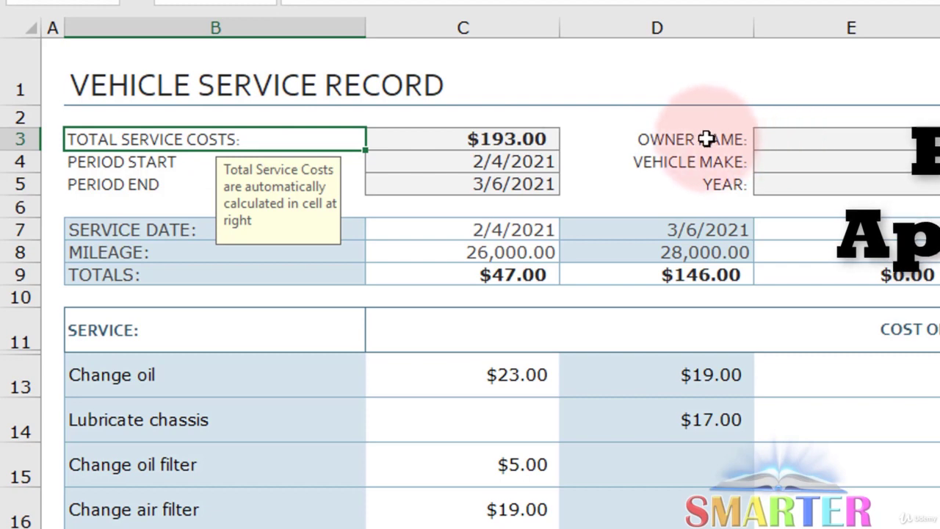
left_click(724, 162)
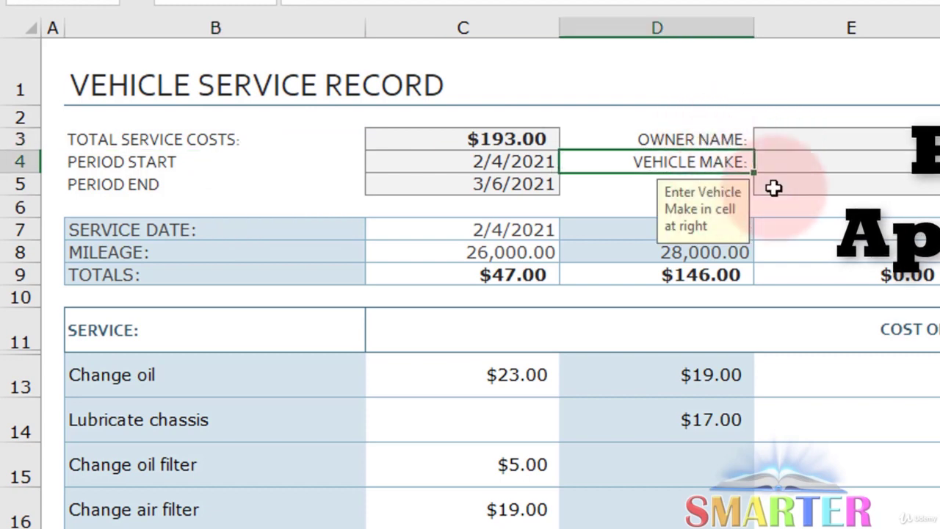
left_click(939, 139)
left_click(938, 184)
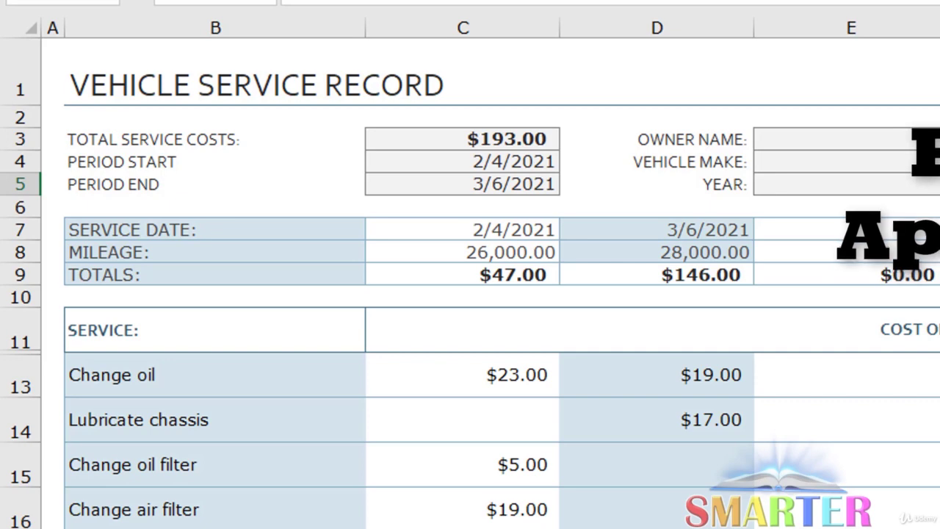
left_click(212, 230)
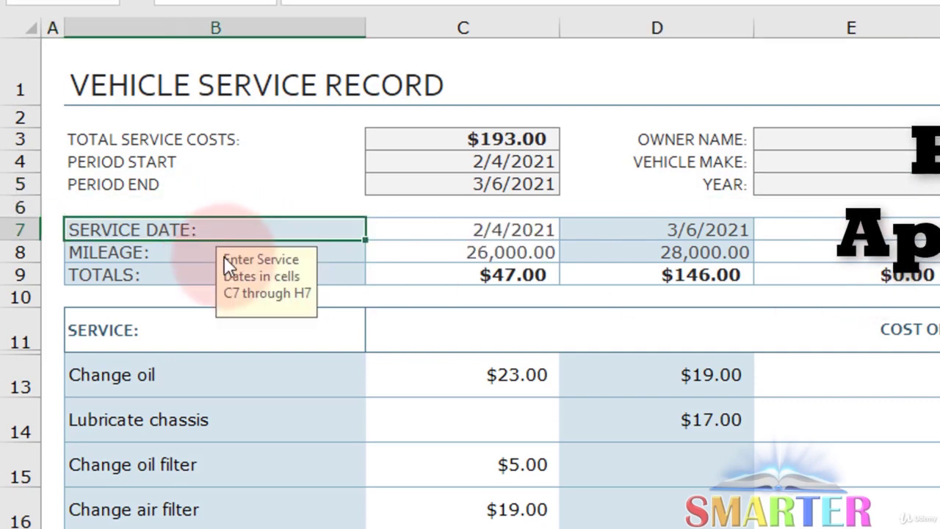
left_click(145, 278)
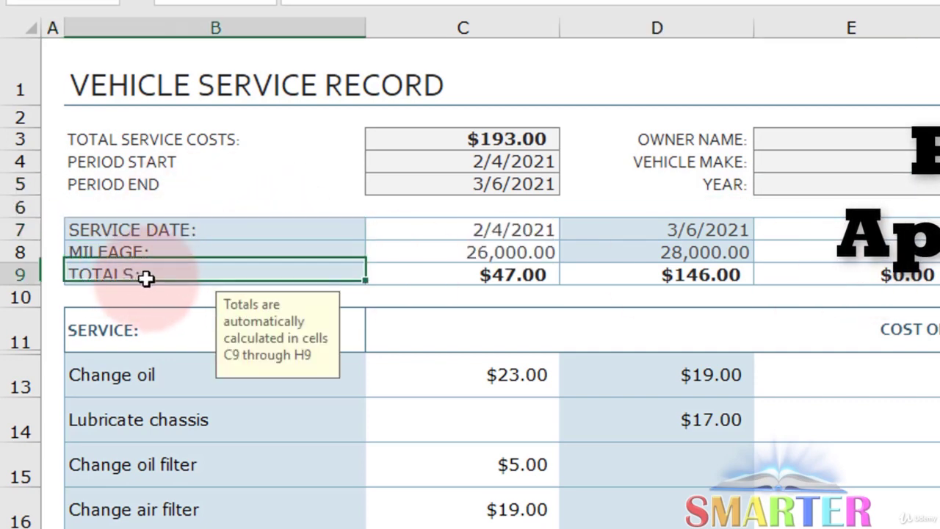
Go through the service items in the Service column from Change oil to Flush cooling system
scroll(138, 221, "down", 1)
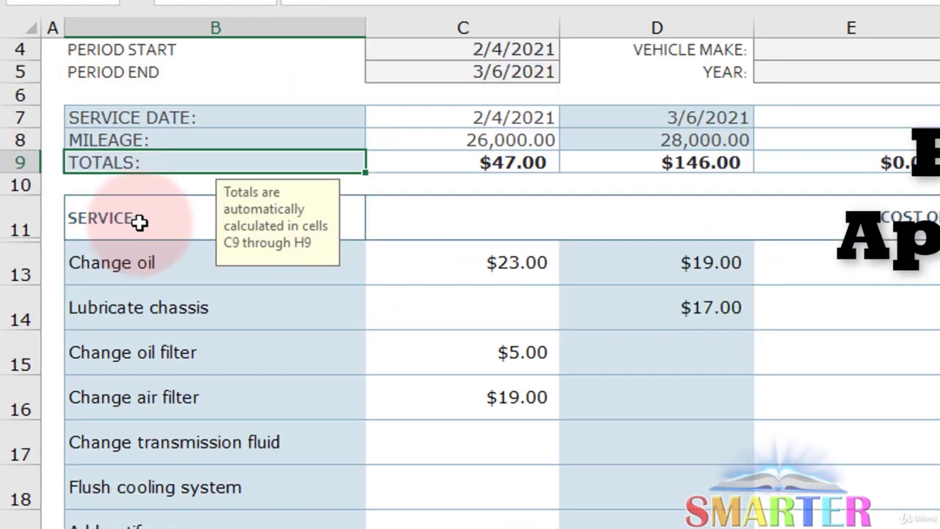
left_click(140, 223)
left_click(154, 257)
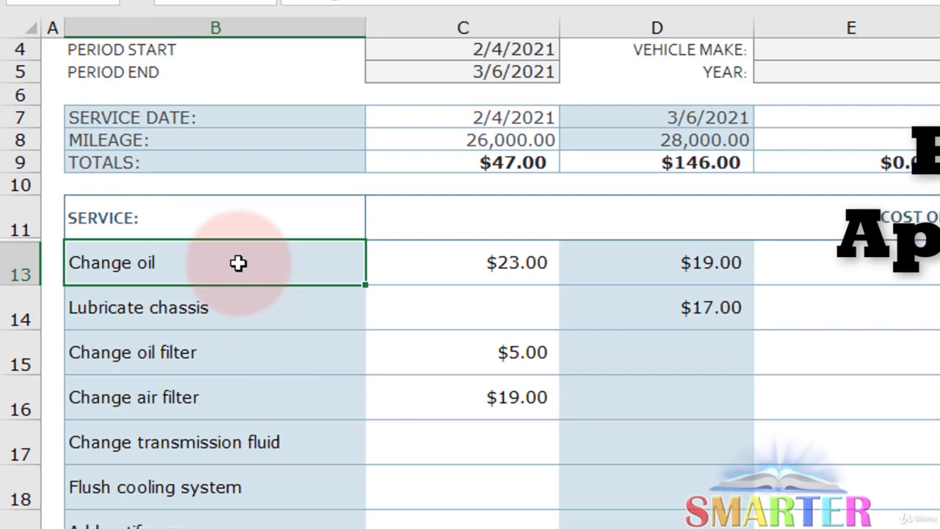
left_click(239, 311)
left_click(220, 357)
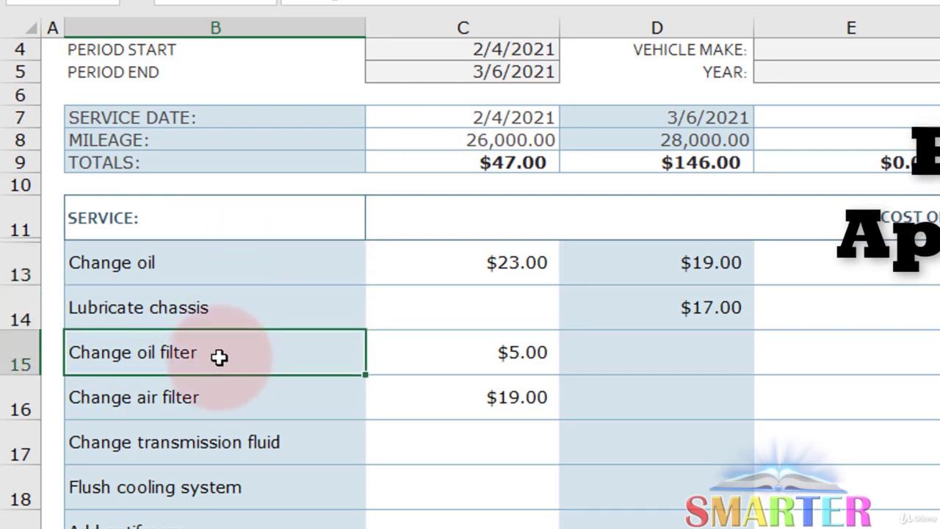
left_click(225, 405)
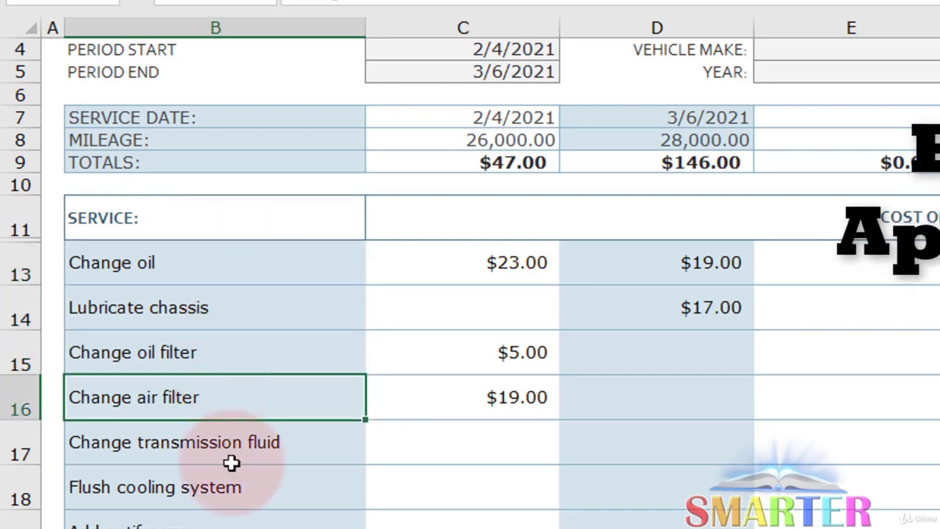
left_click(310, 461)
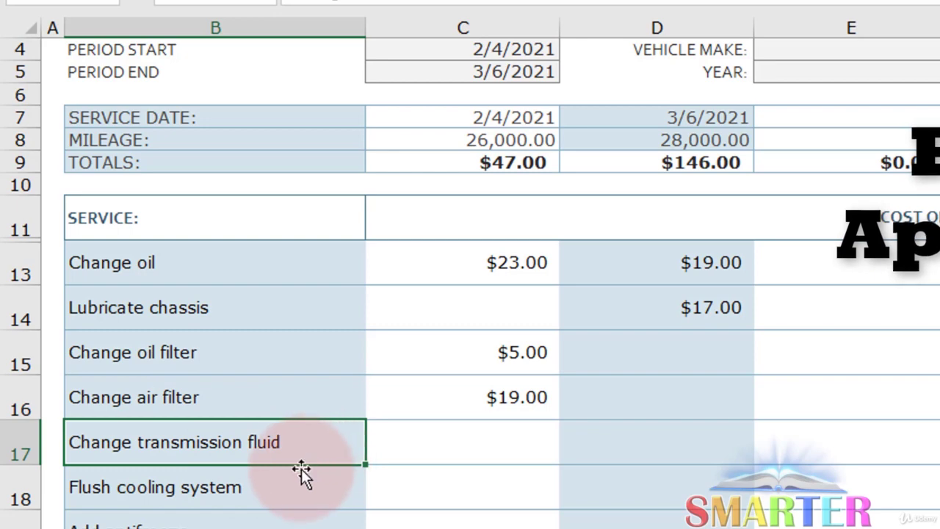
left_click(304, 477)
scroll(431, 384, "down", 2)
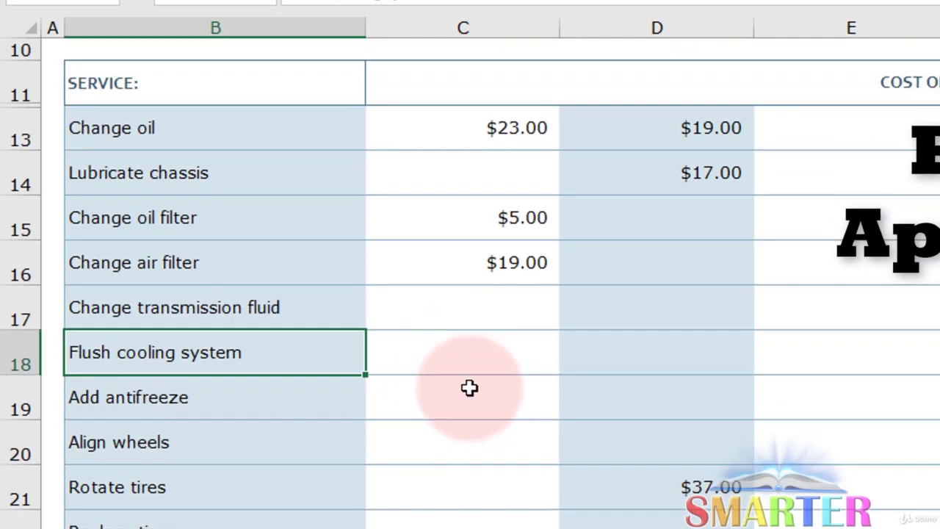
Go through the remaining service items from Add antifreeze to Other service, and return to the start of the sheet
left_click(248, 388)
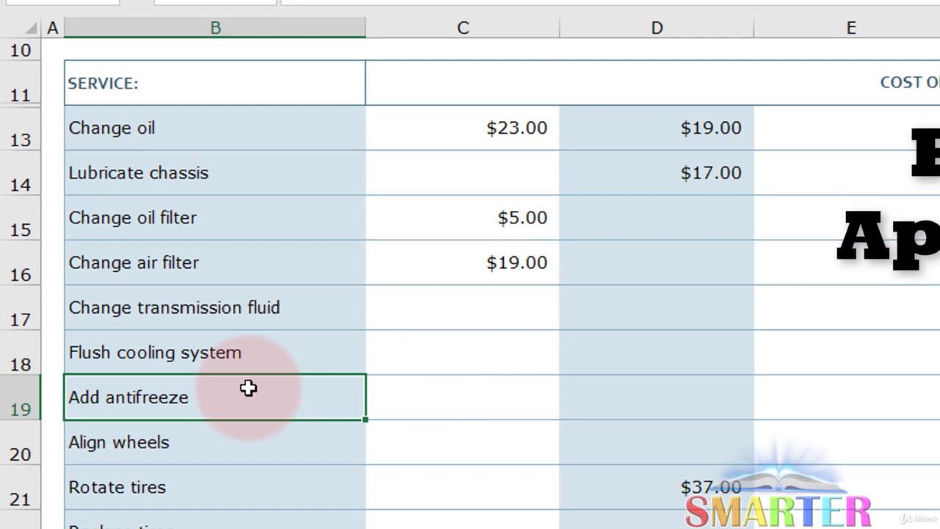
left_click(227, 456)
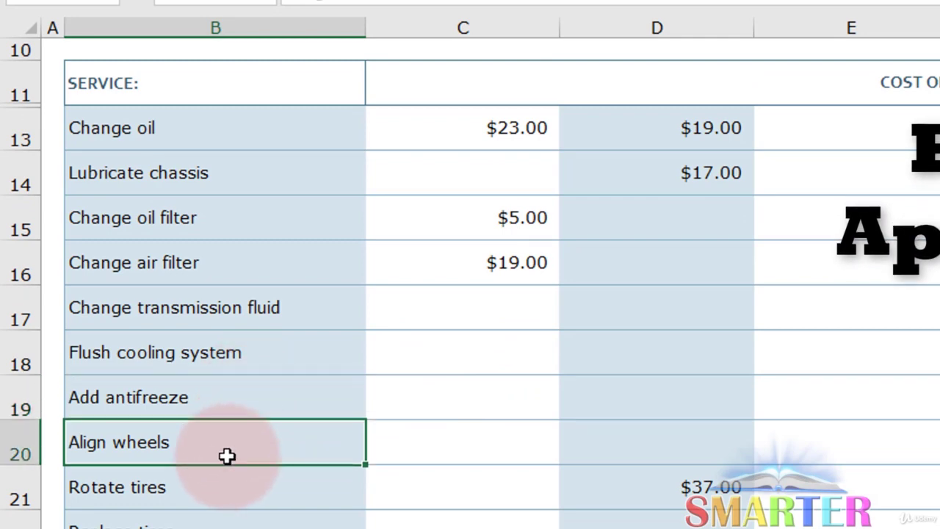
left_click(223, 497)
scroll(483, 392, "down", 1)
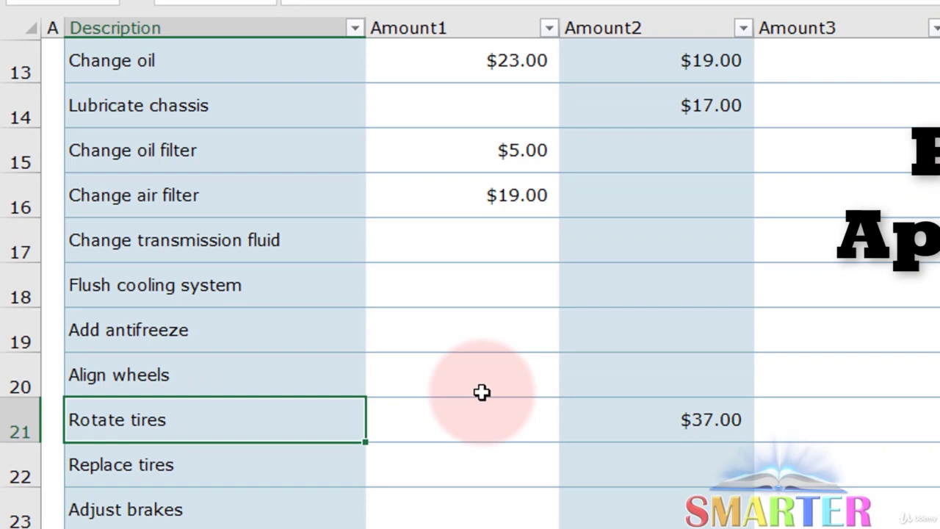
left_click(218, 470)
scroll(218, 391, "down", 1)
left_click(184, 377)
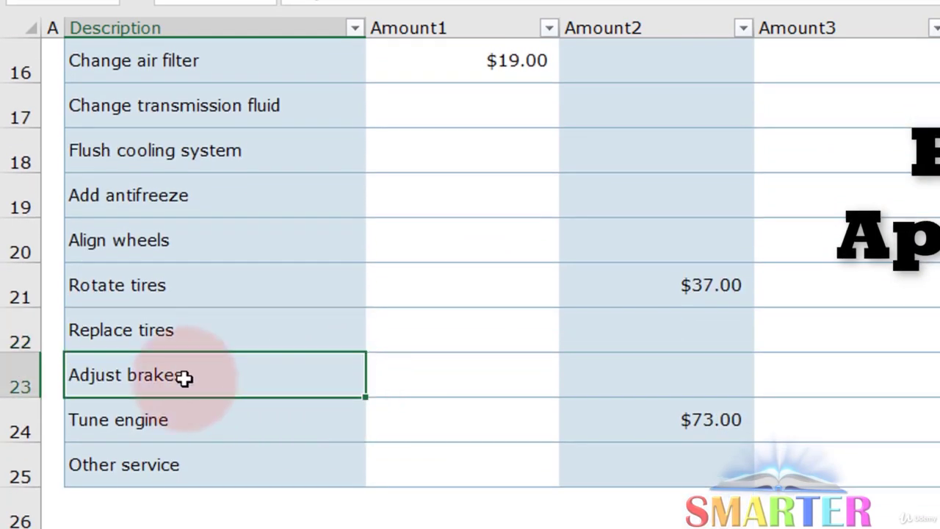
left_click(230, 425)
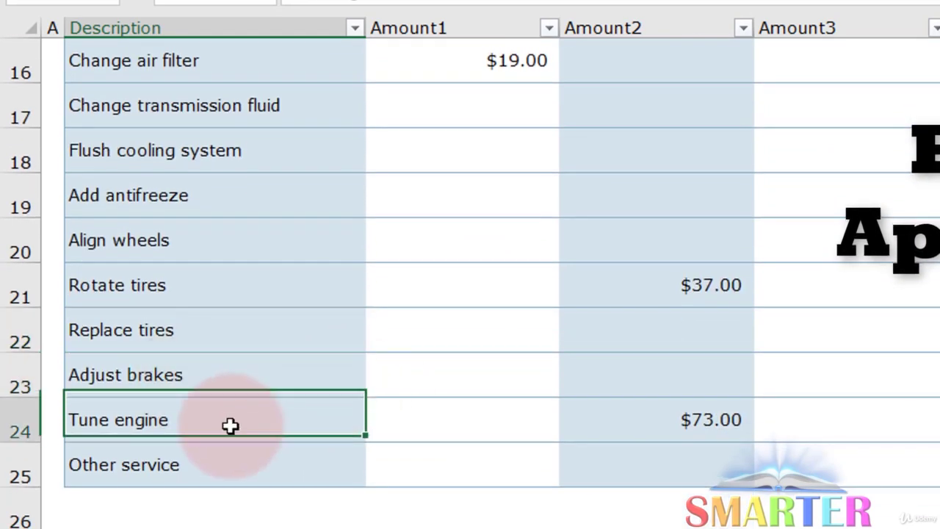
left_click(251, 473)
scroll(556, 346, "up", 5)
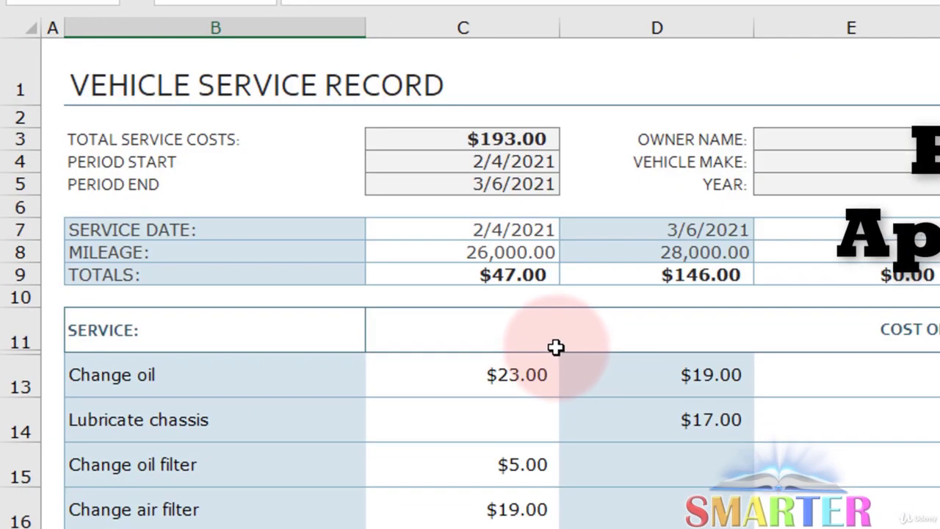
Inspect the SUBTOTAL formulas in the Totals cells of the first two service dates, then select the second service date
left_click(505, 274)
double_click(510, 274)
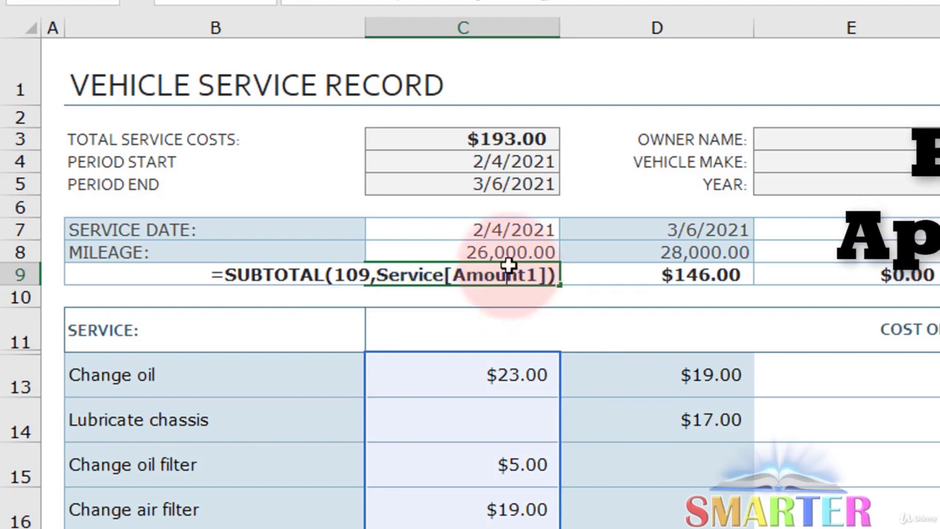
left_click(517, 228)
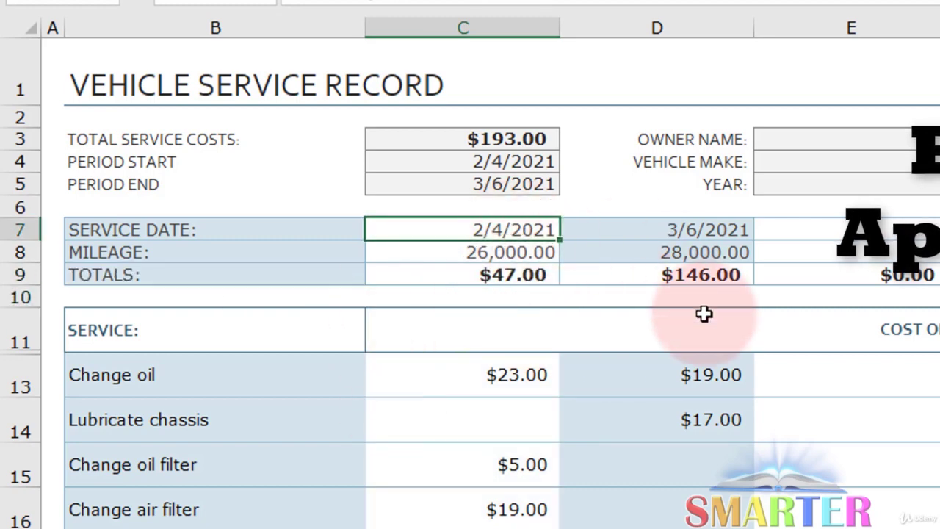
left_click(692, 271)
double_click(694, 274)
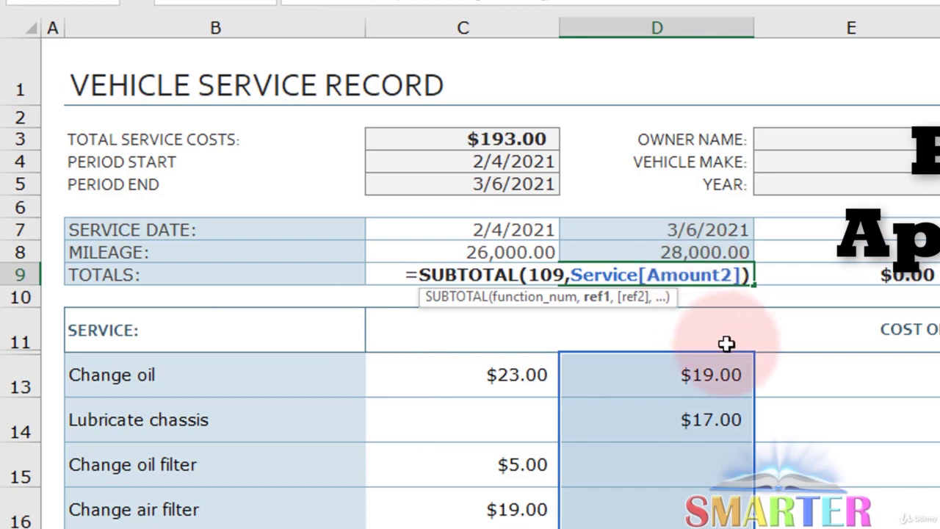
scroll(727, 345, "down", 8)
scroll(732, 349, "up", 8)
key("Return")
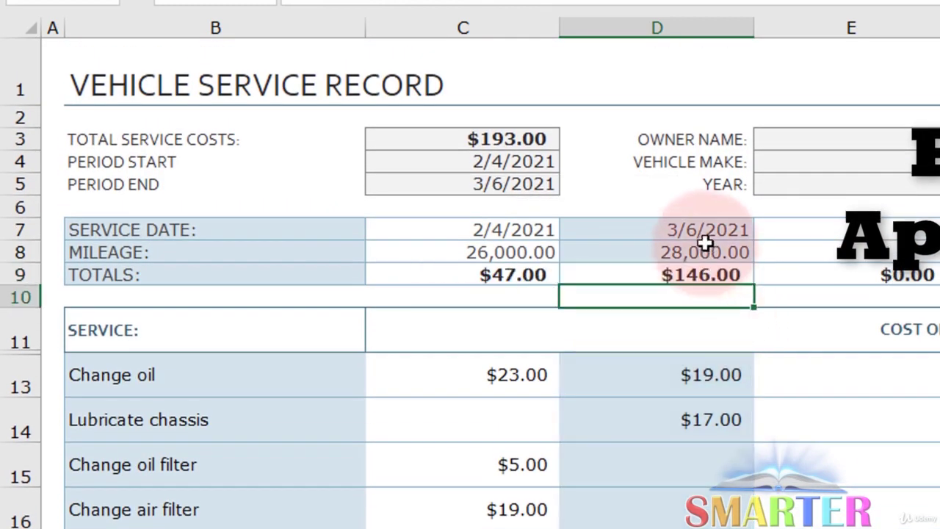
left_click(735, 233)
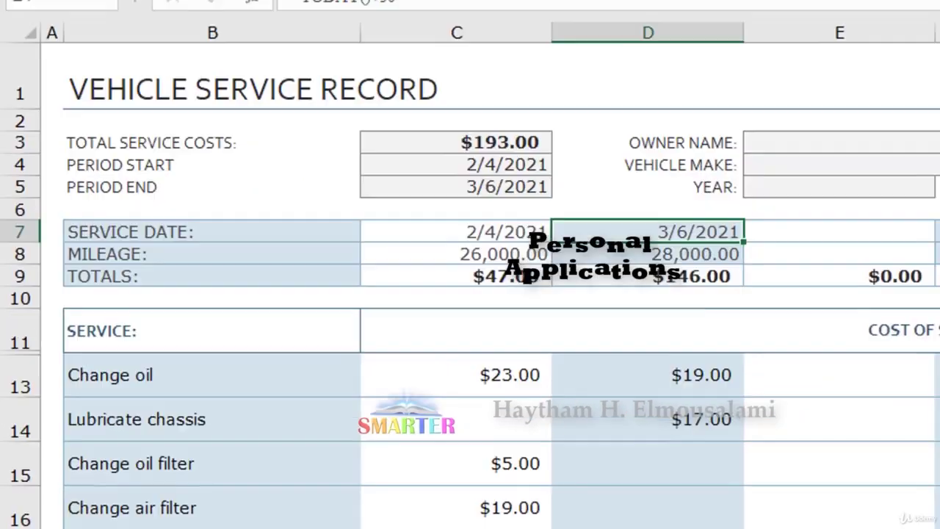
Switch to the Daily Checklist Challenge workbook and look over its Week 1 sheet
left_click(467, 482)
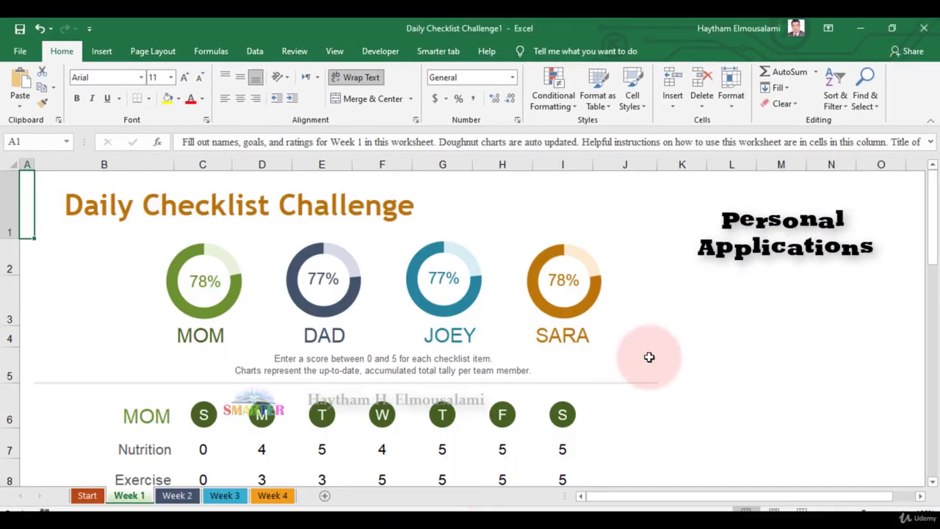
left_click(711, 342)
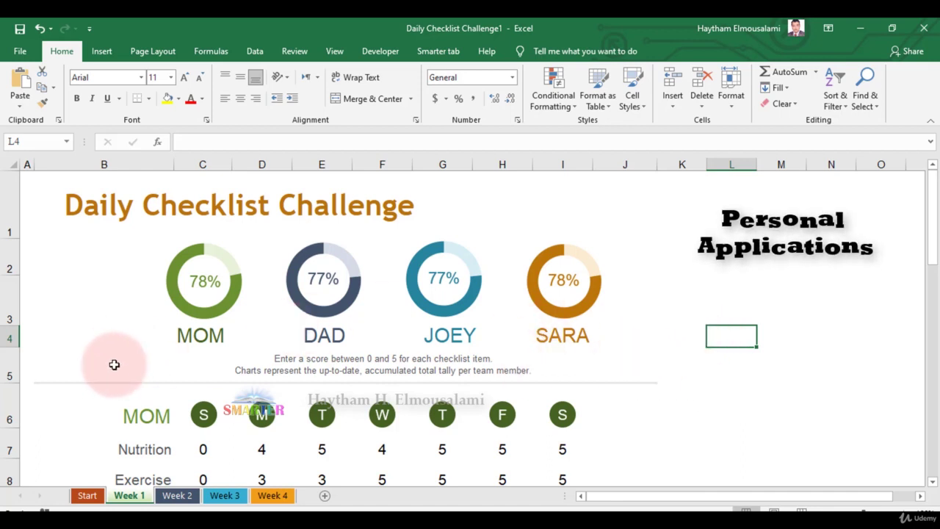
scroll(114, 365, "down", 2)
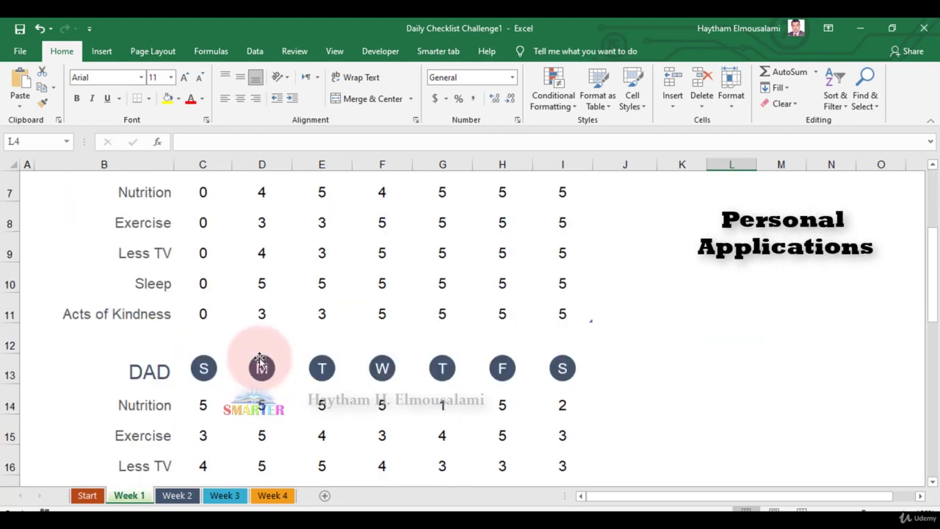
scroll(260, 367, "up", 2)
Examine the checklist sections of the first three family members on the Week 1 sheet, and return to the doughnut charts
left_click(147, 412)
scroll(203, 384, "down", 4)
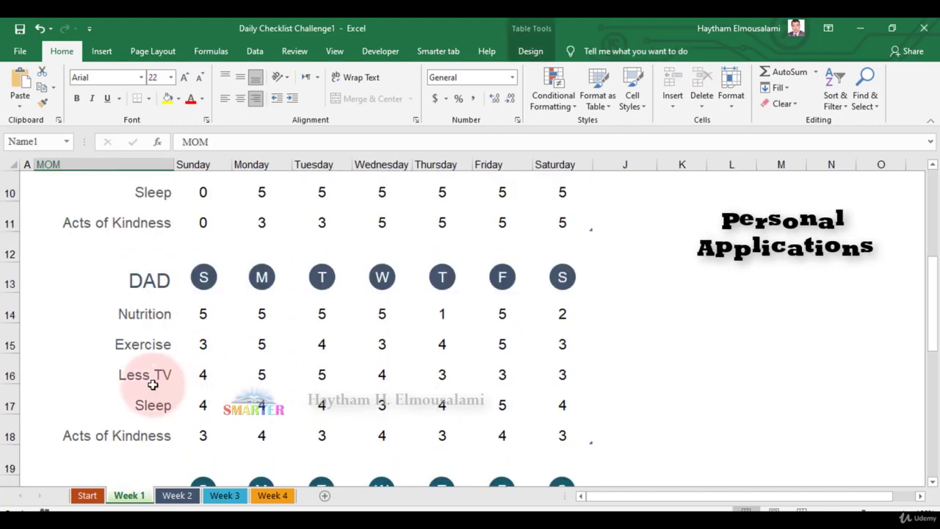
left_click(165, 286)
scroll(155, 387, "down", 1)
left_click(155, 387)
scroll(195, 396, "down", 1)
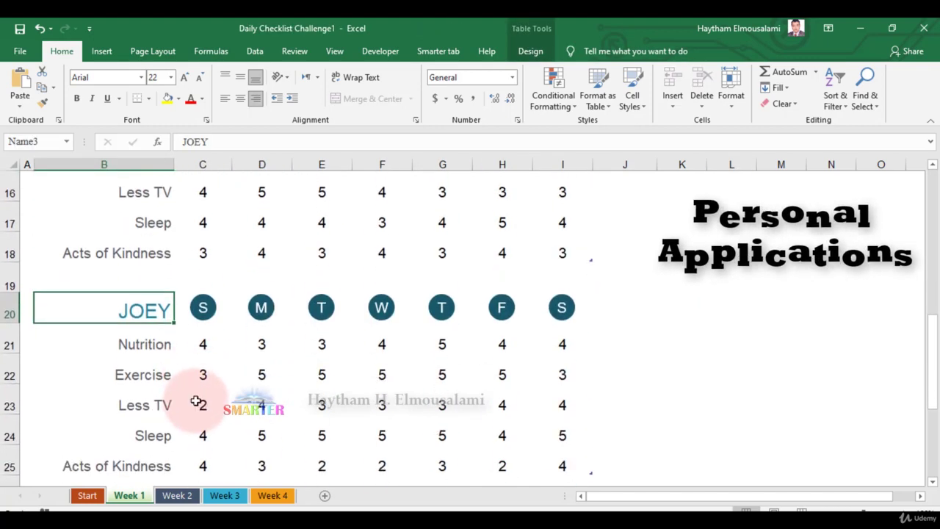
scroll(195, 398, "up", 5)
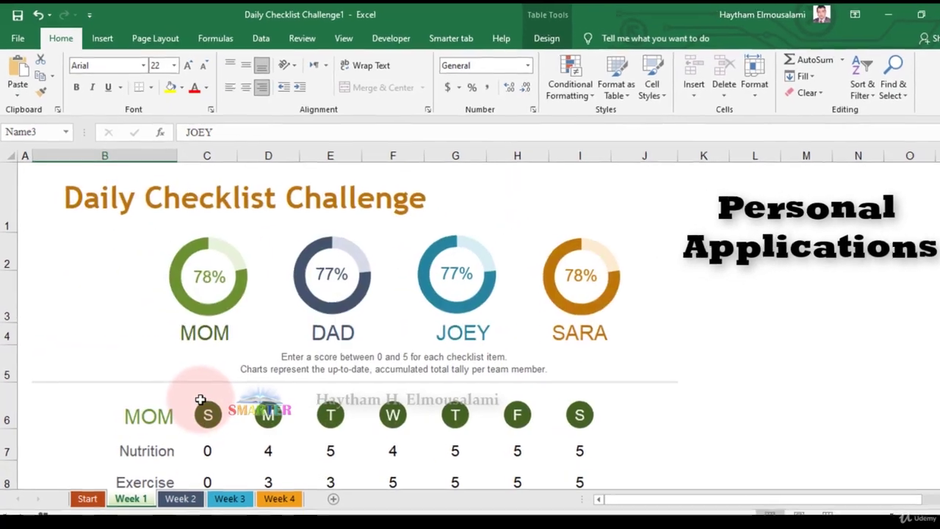
Go through MOM's checklist items from Nutrition, Exercise, Less TV and Sleep to Acts of Kindness
scroll(199, 398, "down", 1)
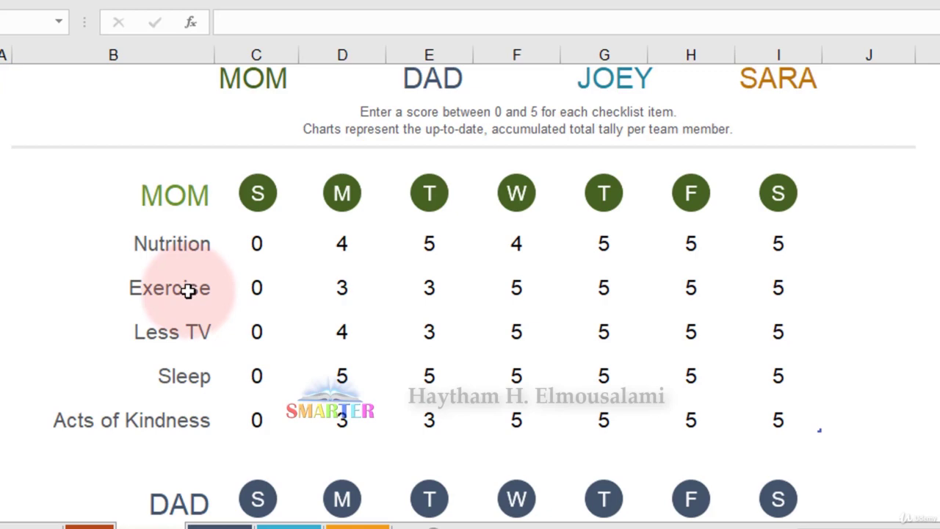
scroll(187, 292, "up", 3)
scroll(186, 296, "down", 3)
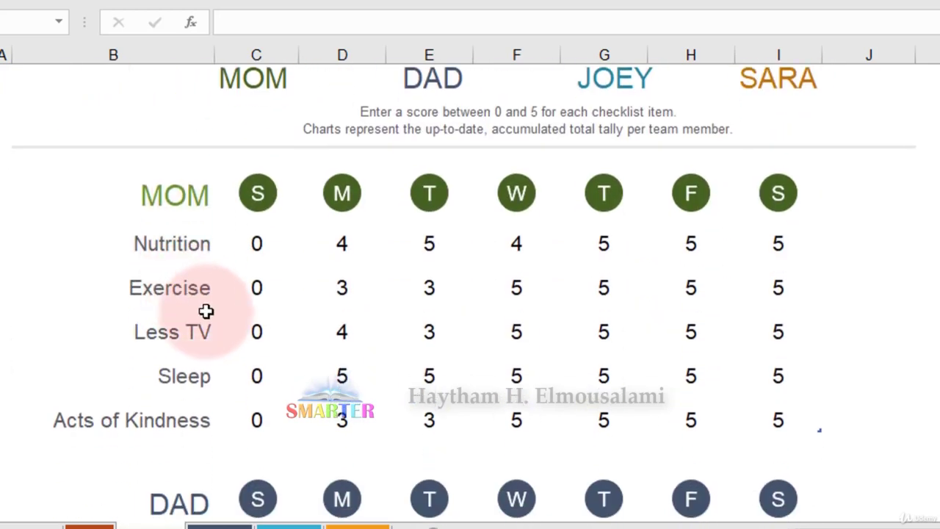
left_click(189, 244)
left_click(190, 288)
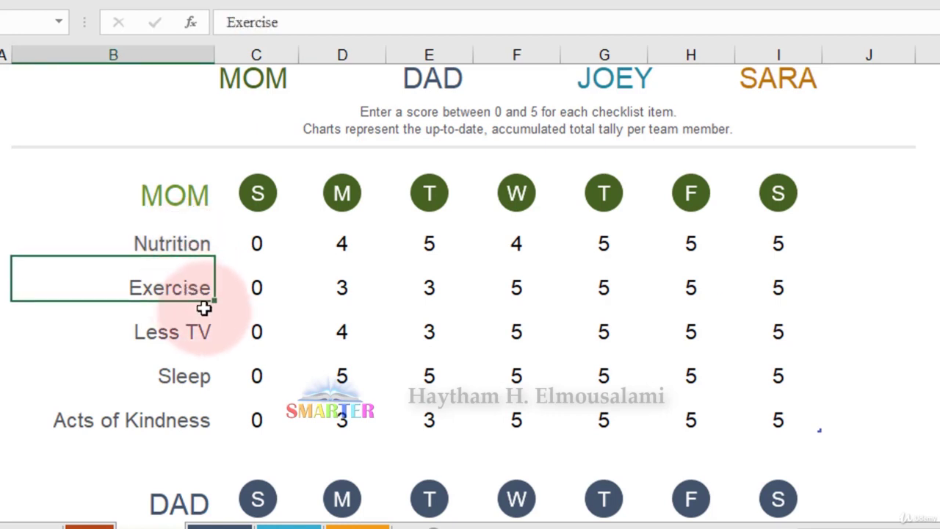
key("Down")
key("Down")
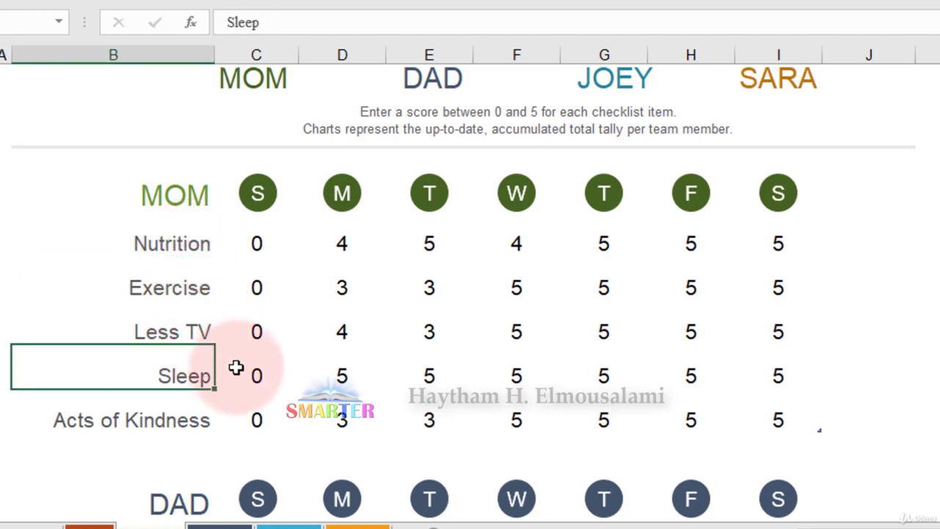
key("Down")
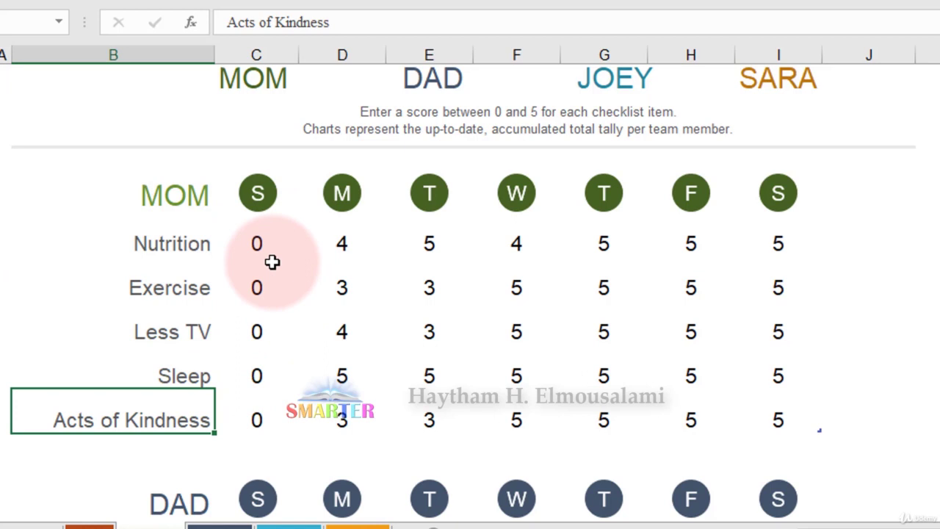
Check MOM's Nutrition scores for Sunday to Tuesday, and compare the MOM checklist with the doughnut charts above it
left_click(258, 244)
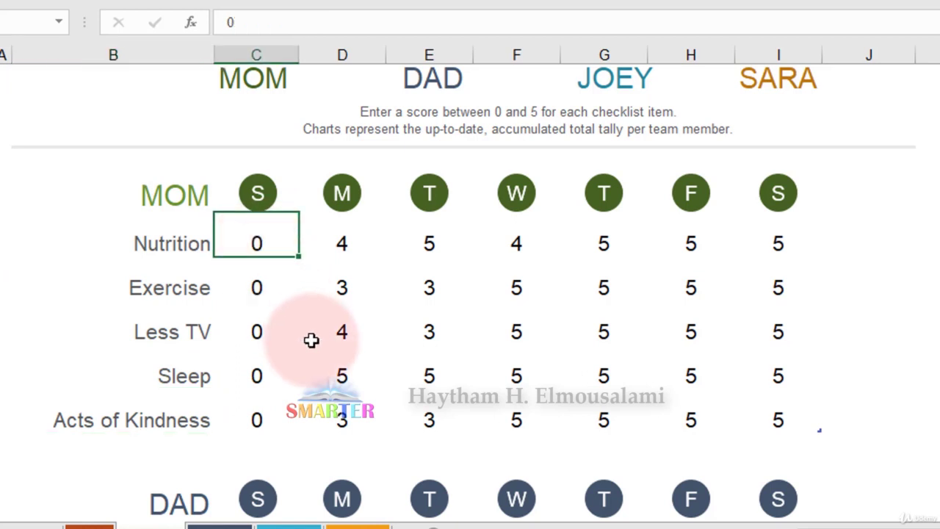
left_click(342, 238)
left_click(417, 245)
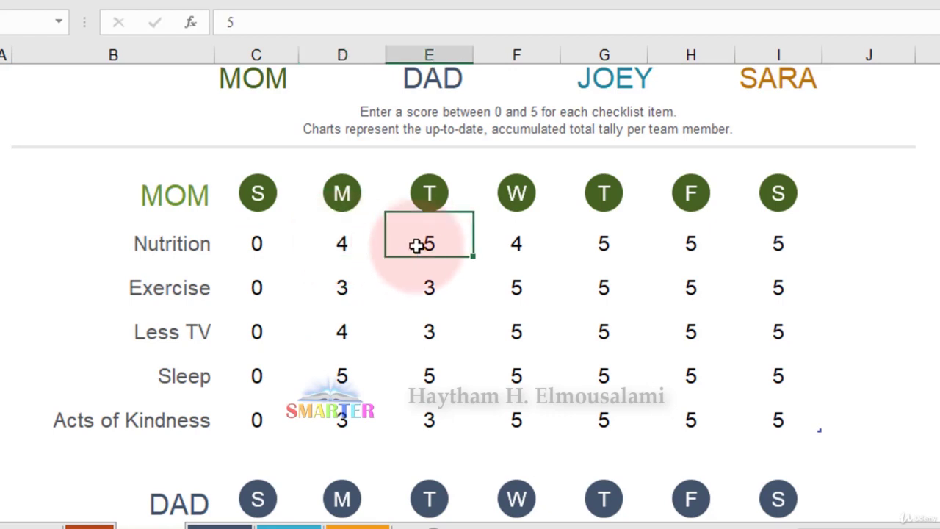
left_click(190, 249)
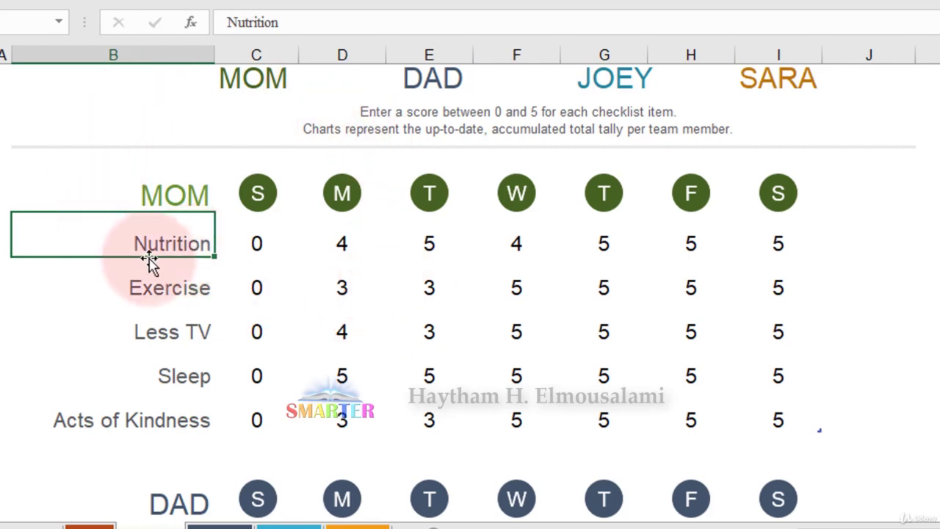
left_click(174, 198)
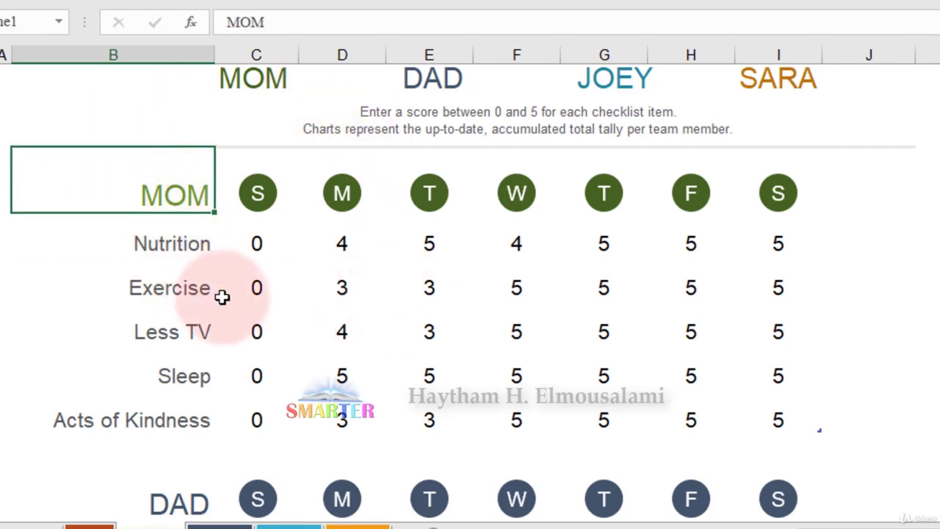
scroll(329, 331, "up", 3)
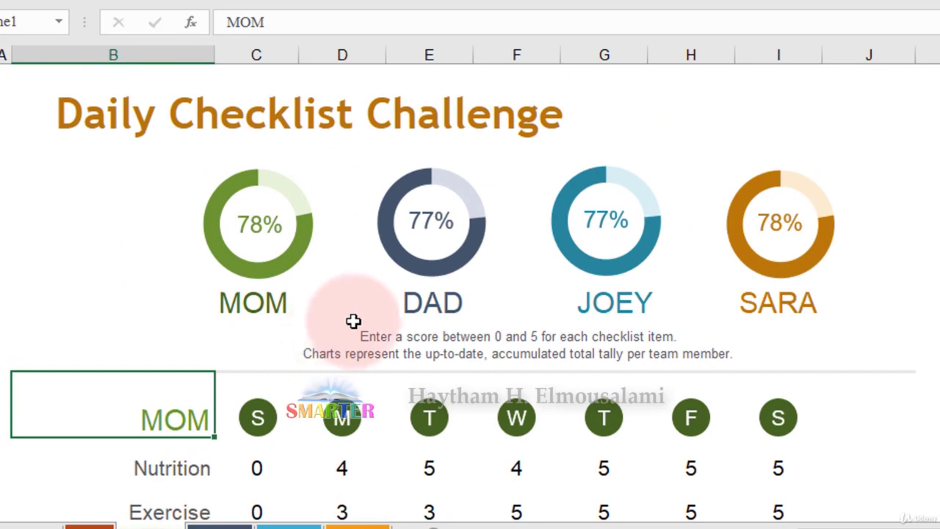
scroll(421, 360, "down", 3)
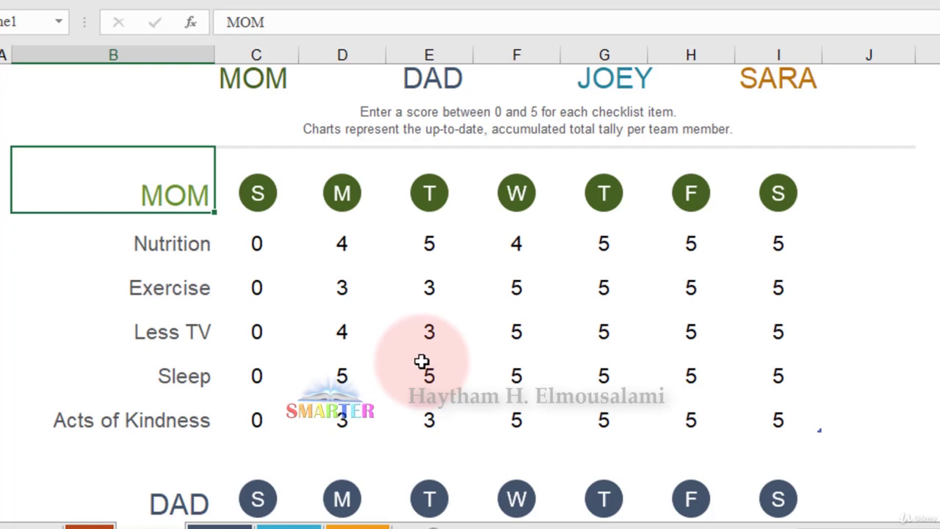
scroll(448, 369, "up", 3)
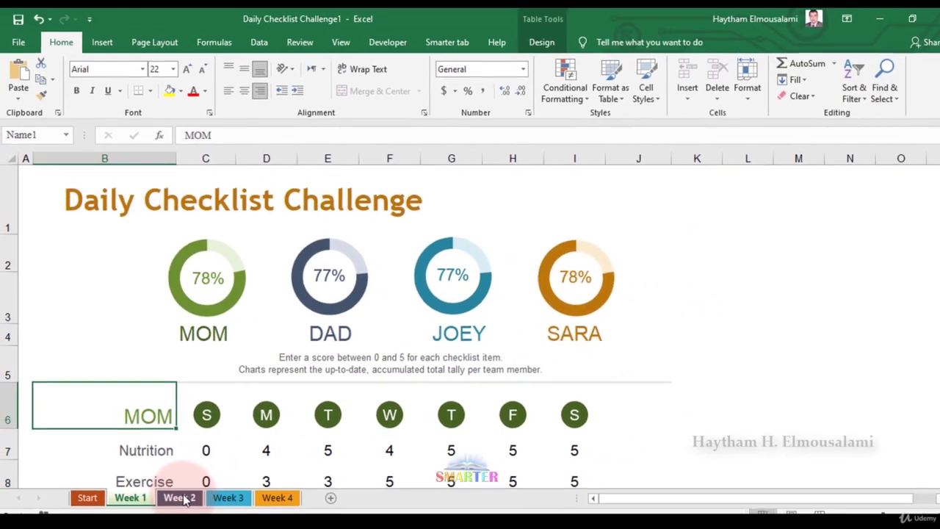
View the Week 2 and Week 4 sheets, and return to the Week 1 sheet
left_click(177, 496)
left_click(268, 496)
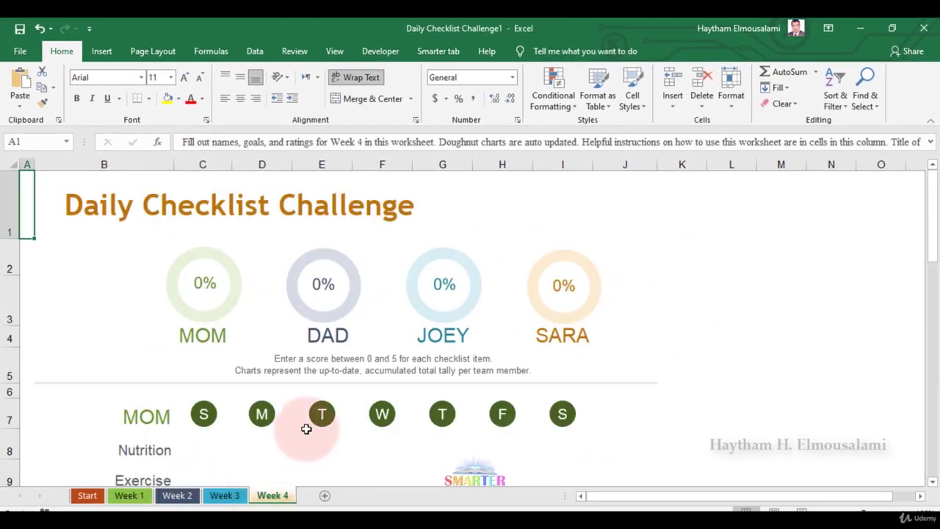
scroll(311, 426, "down", 5)
left_click(117, 496)
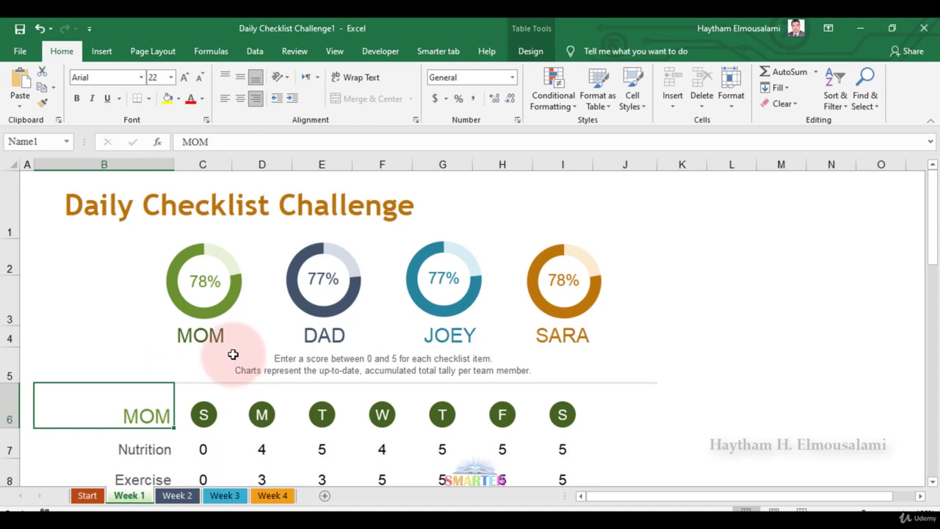
Select MOM's full block of Week 1 scores, C7:I11, from Nutrition on Sunday to Acts of Kindness on Saturday
scroll(218, 282, "down", 2)
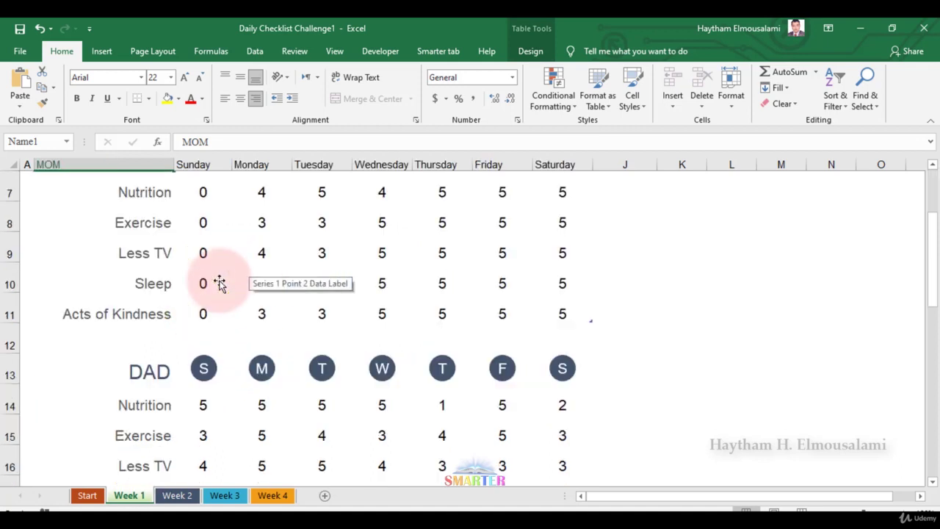
scroll(269, 301, "up", 1)
left_click_drag(209, 293, 565, 413)
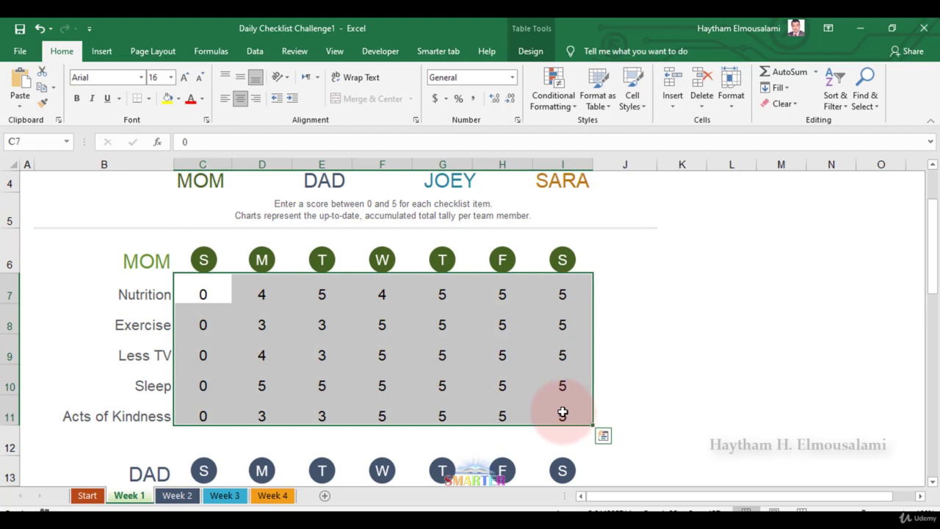
scroll(336, 399, "up", 1)
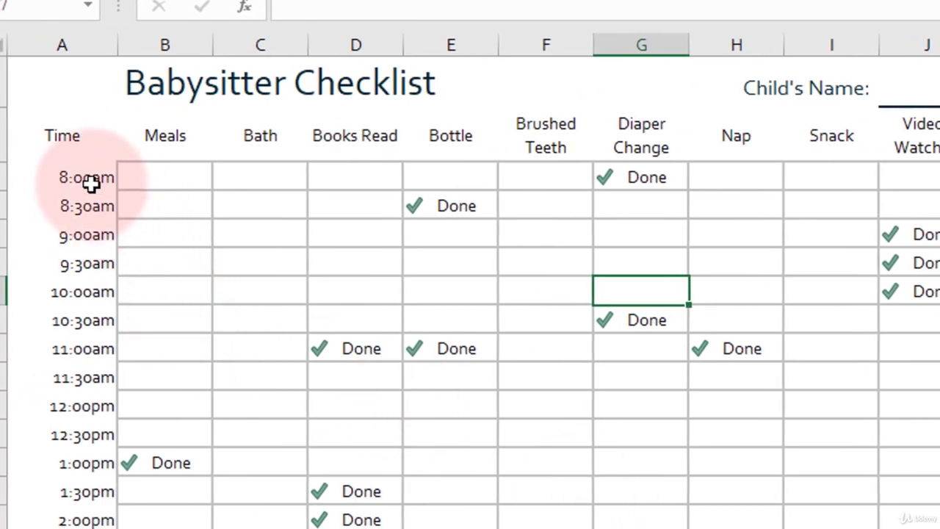
Review the Babysitter Checklist's time slots from 8:00am to 10:00pm and its Meals, Bath, Books Read and Bottle headings
scroll(125, 313, "down", 7)
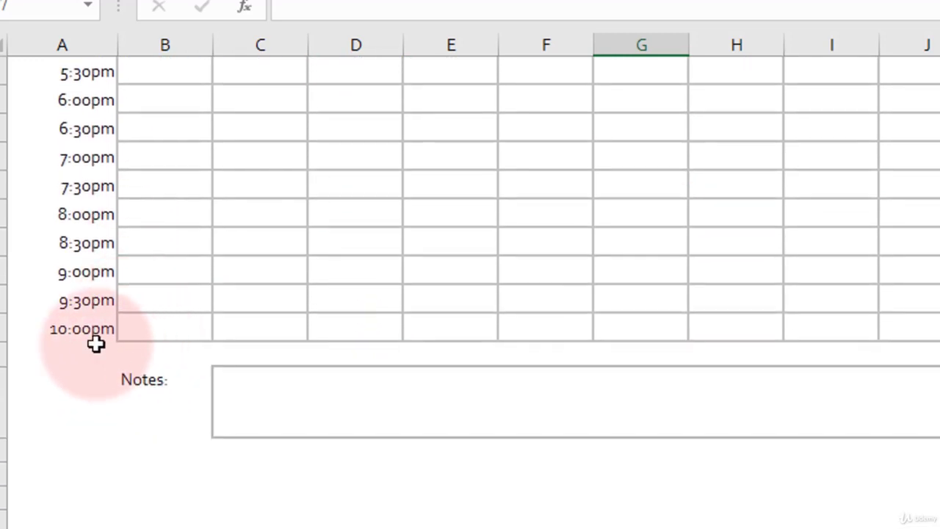
scroll(254, 336, "up", 7)
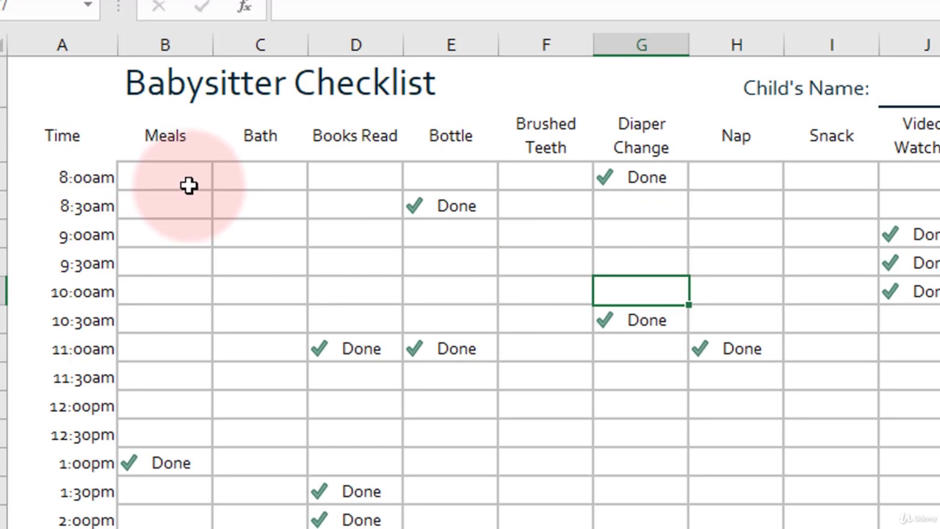
left_click(187, 150)
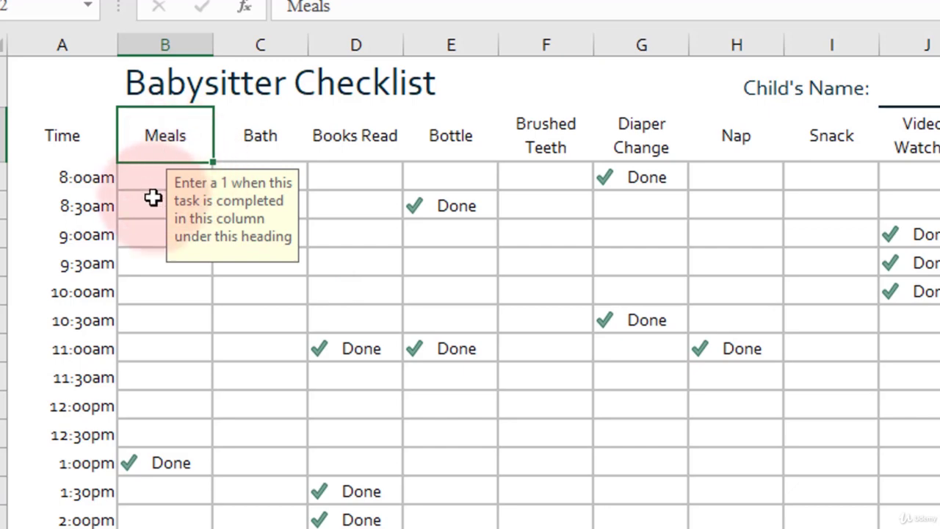
left_click(263, 145)
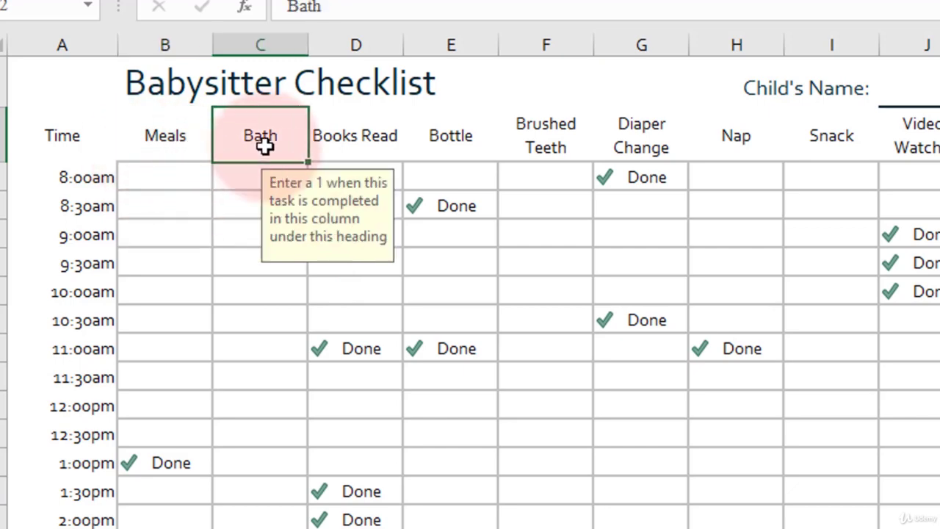
left_click(365, 139)
left_click(458, 141)
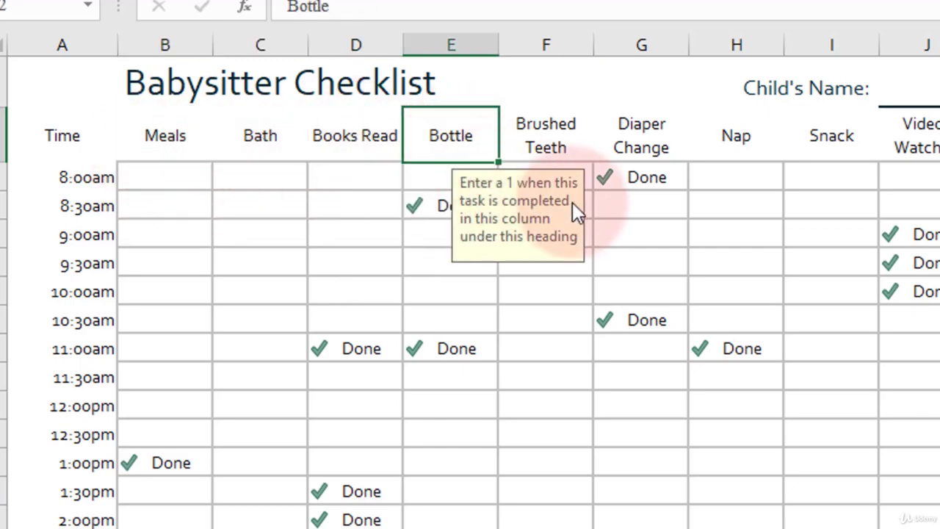
Go through the remaining checklist headings from Brushed Teeth to Discipline Problem and the three Other columns
left_click(546, 143)
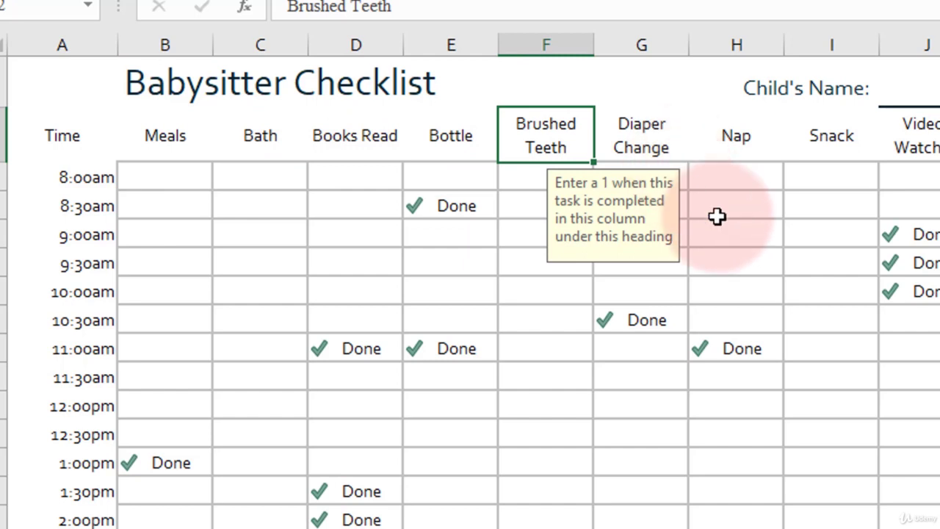
left_click(654, 138)
left_click(729, 130)
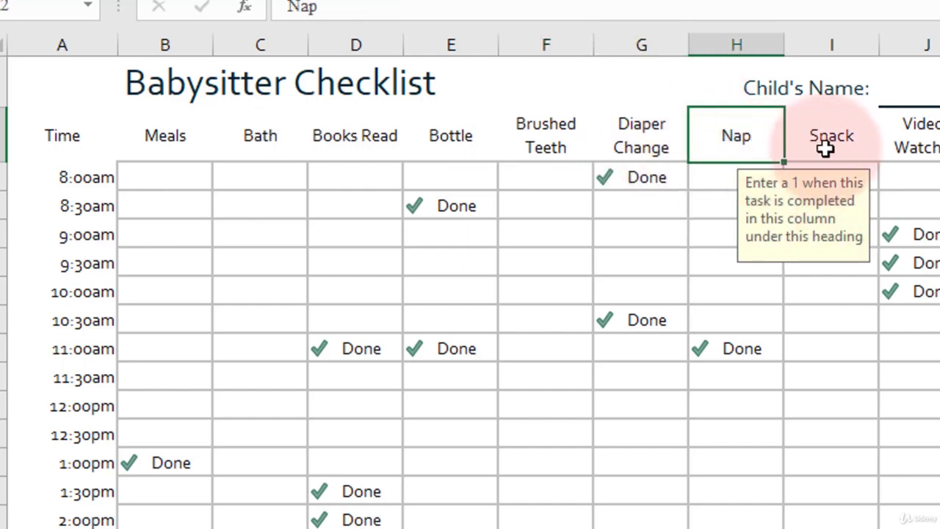
left_click(835, 134)
left_click(918, 126)
left_click(744, 130)
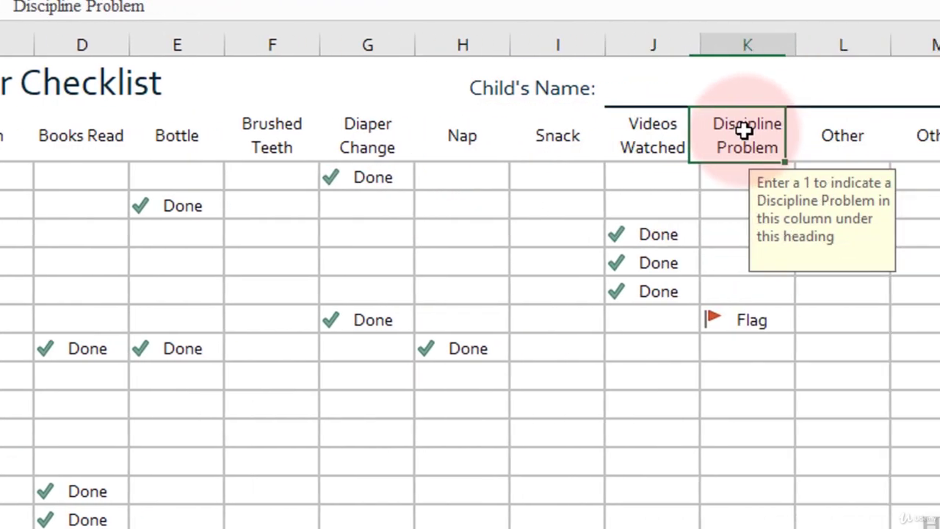
left_click(480, 135)
left_click(581, 135)
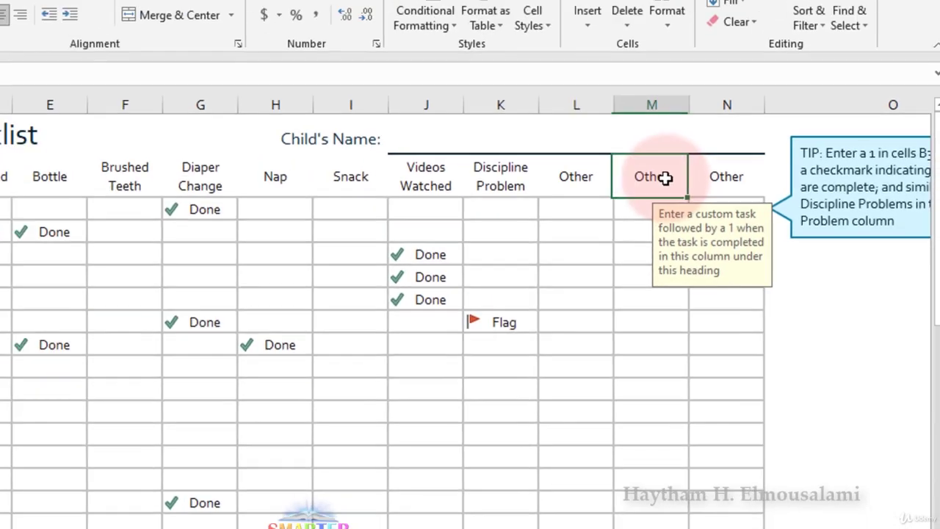
left_click(727, 176)
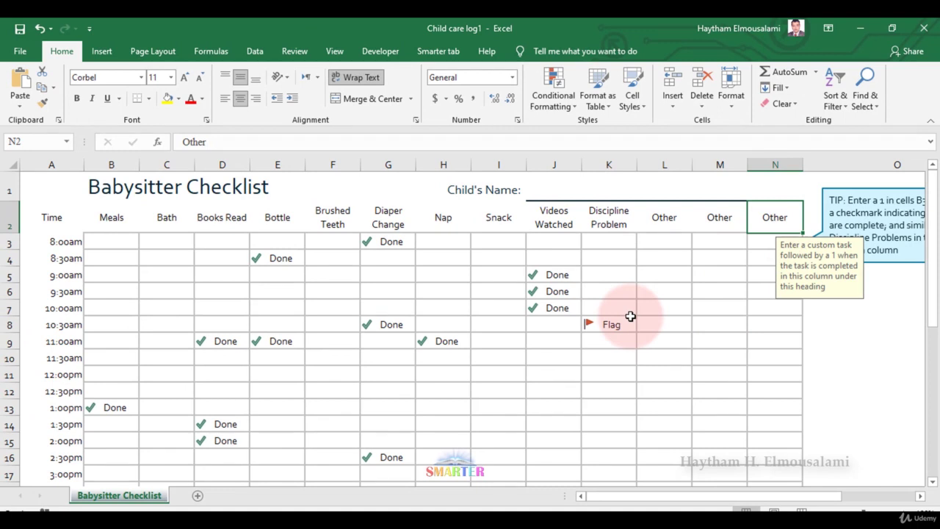
Copy the 8:30am Bottle checkmark into the Brushed Teeth column at 11:00am
right_click(273, 257)
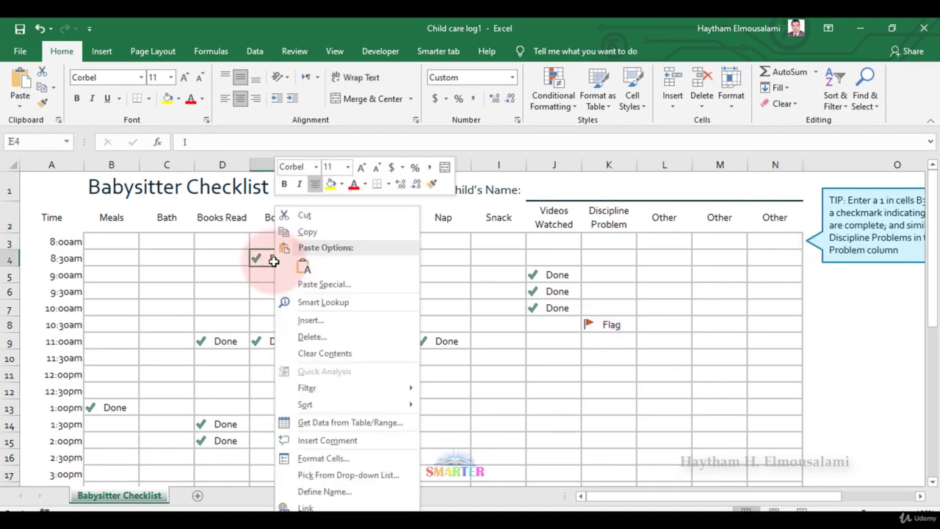
left_click(303, 234)
left_click(286, 295)
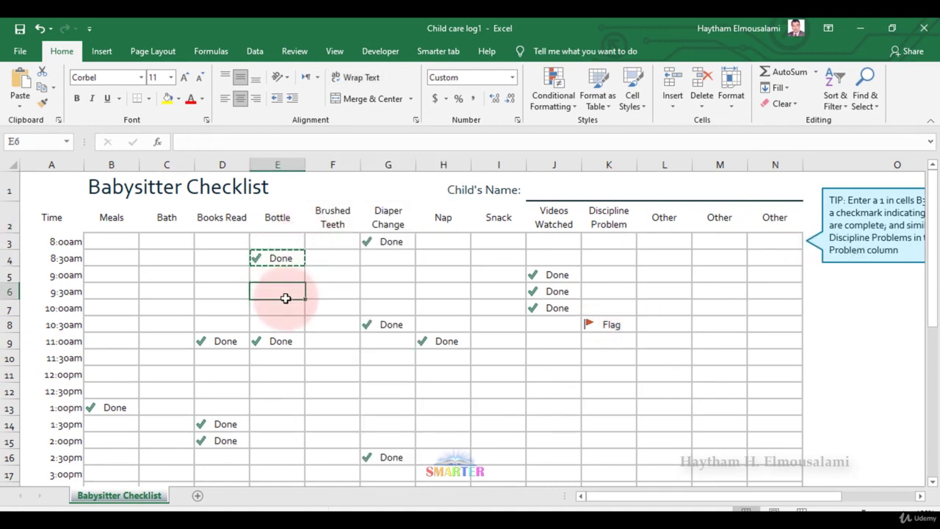
left_click(334, 332)
key("ctrl+v")
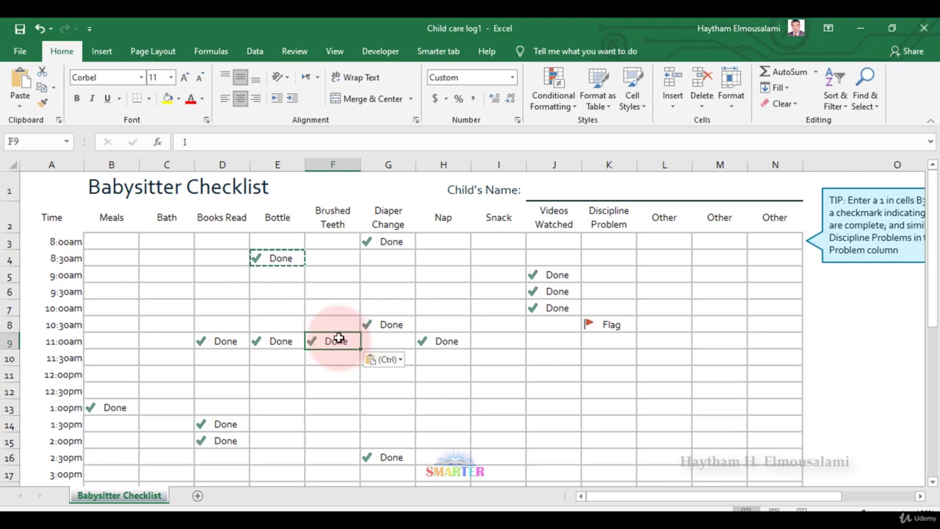
left_click(345, 301)
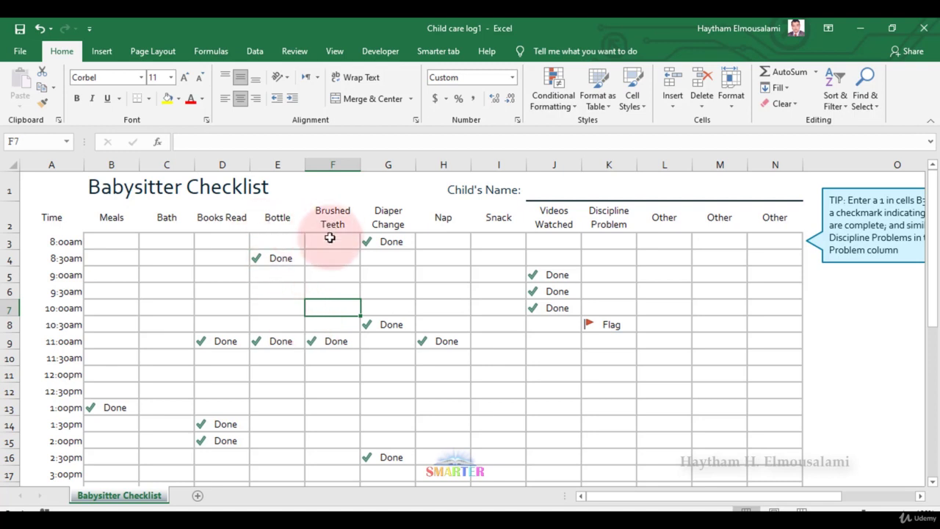
Search the online templates for "child" and create a new workbook from the Child care log template
left_click(17, 53)
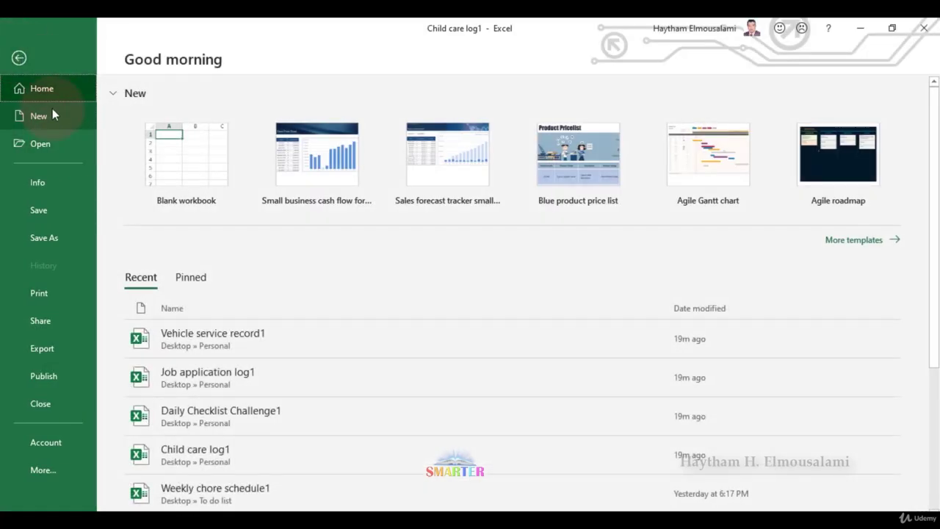
left_click(52, 114)
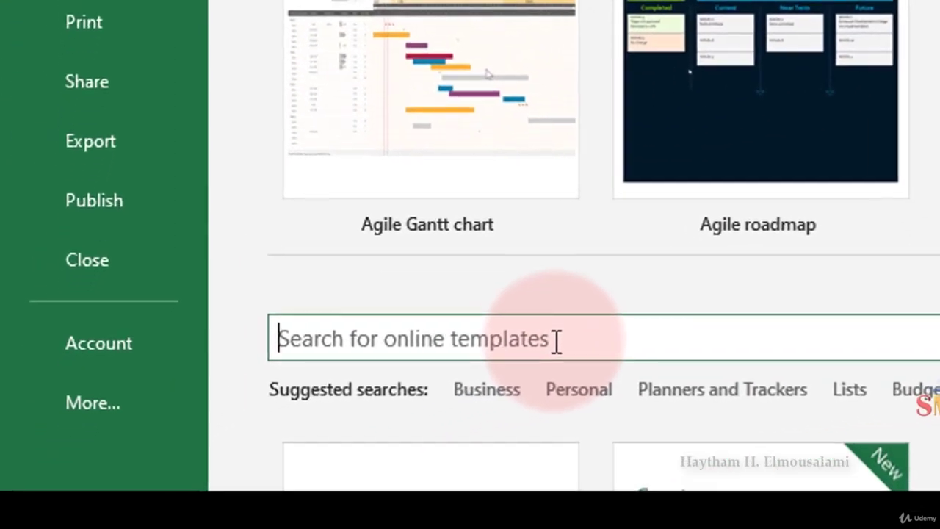
left_click(556, 339)
type("child")
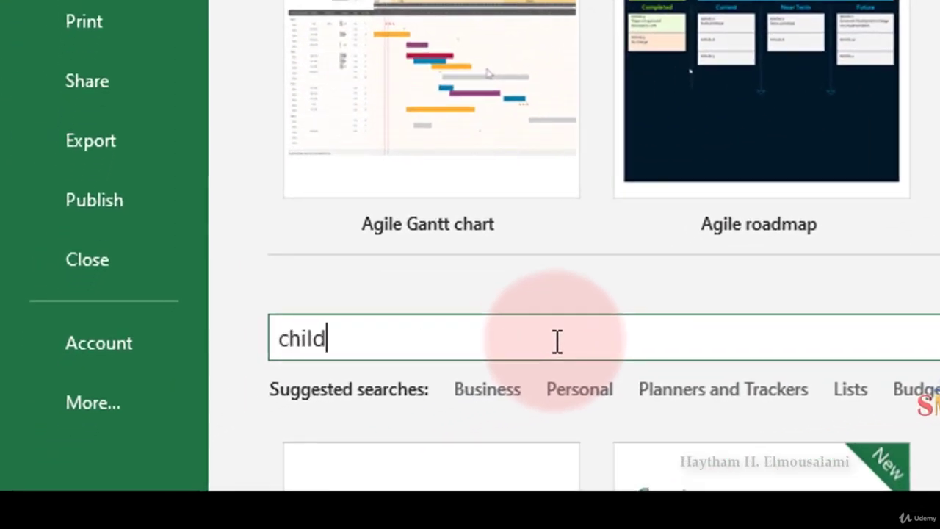
key("Return")
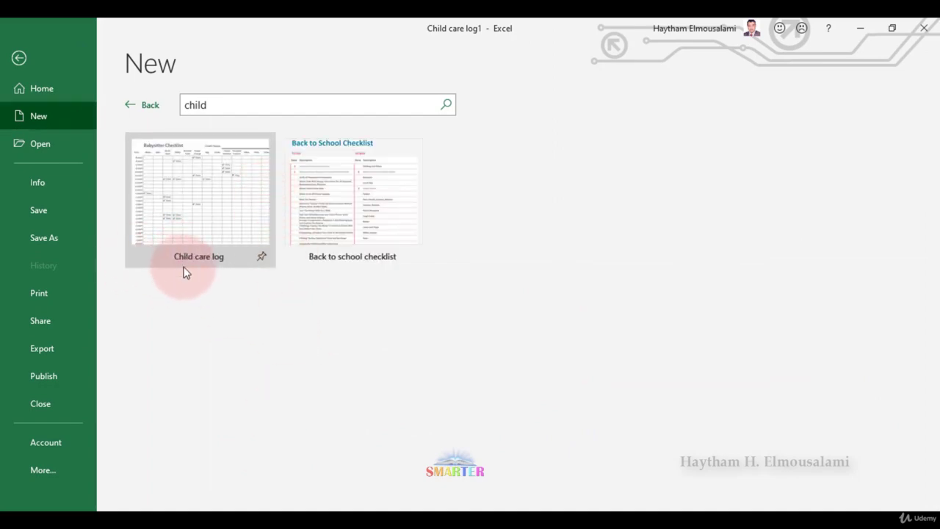
left_click(198, 233)
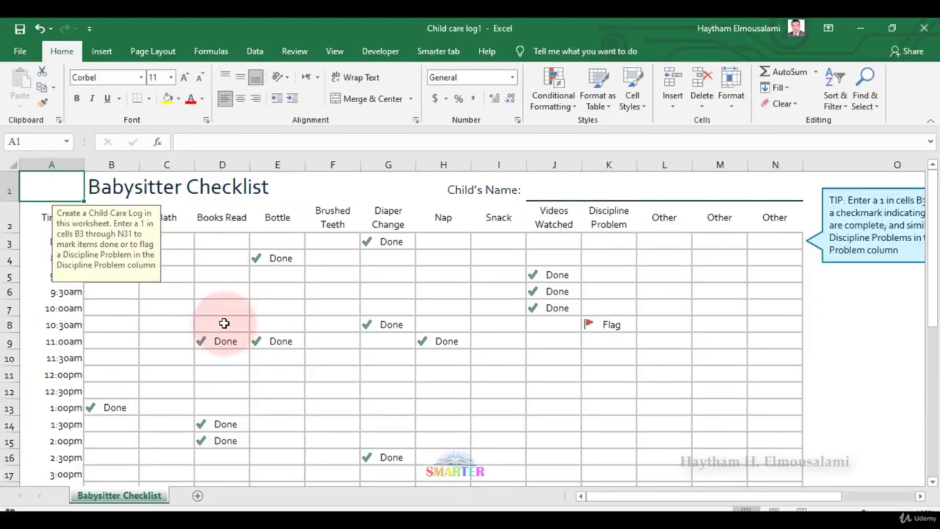
Try to save the new workbook on the Desktop as Child care log1, and return to the sheet
left_click(20, 51)
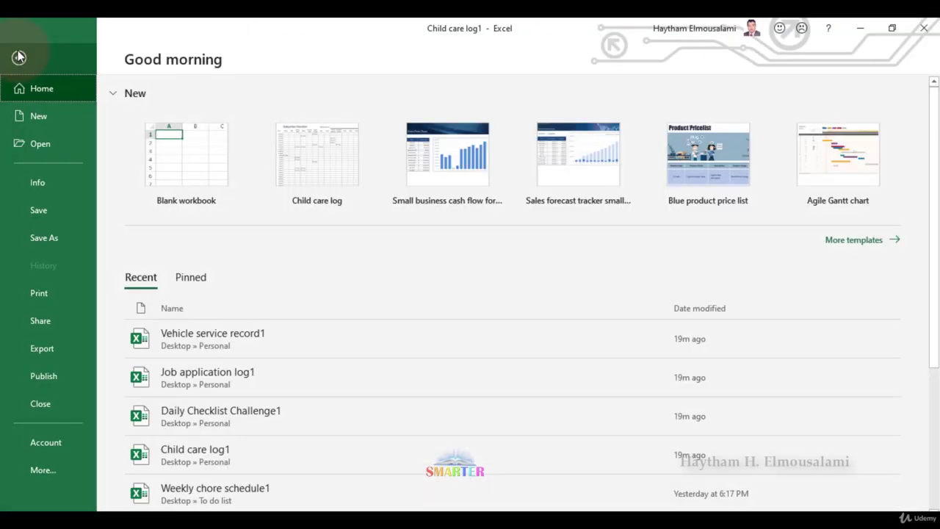
left_click(77, 245)
left_click(183, 281)
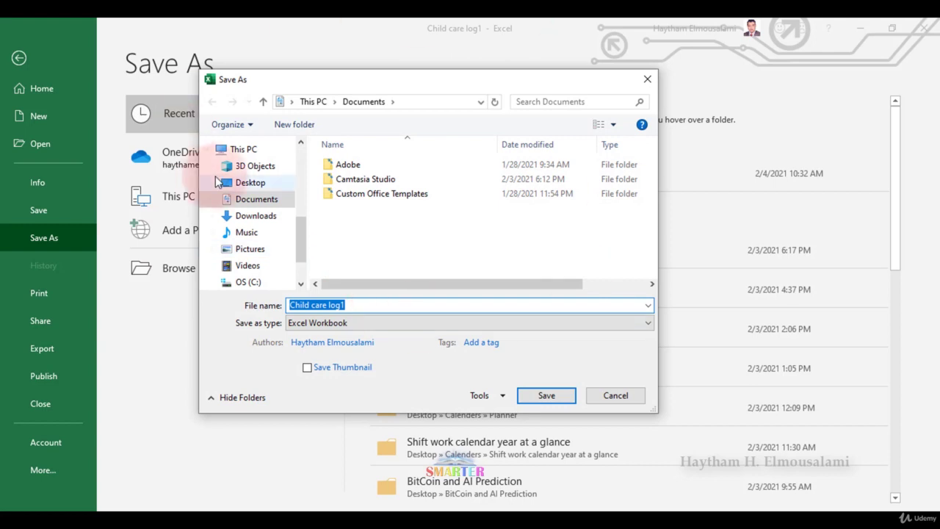
scroll(250, 213, "up", 5)
left_click(240, 174)
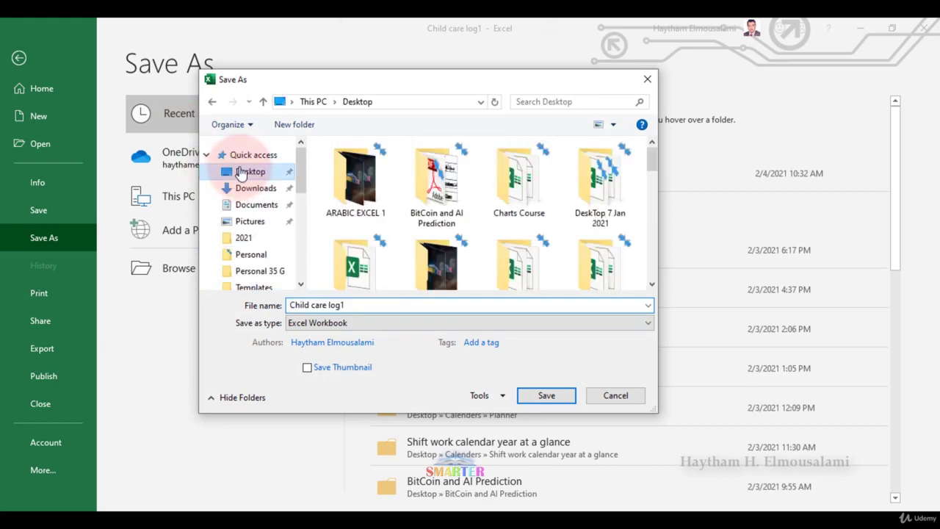
left_click(467, 343)
left_click(547, 395)
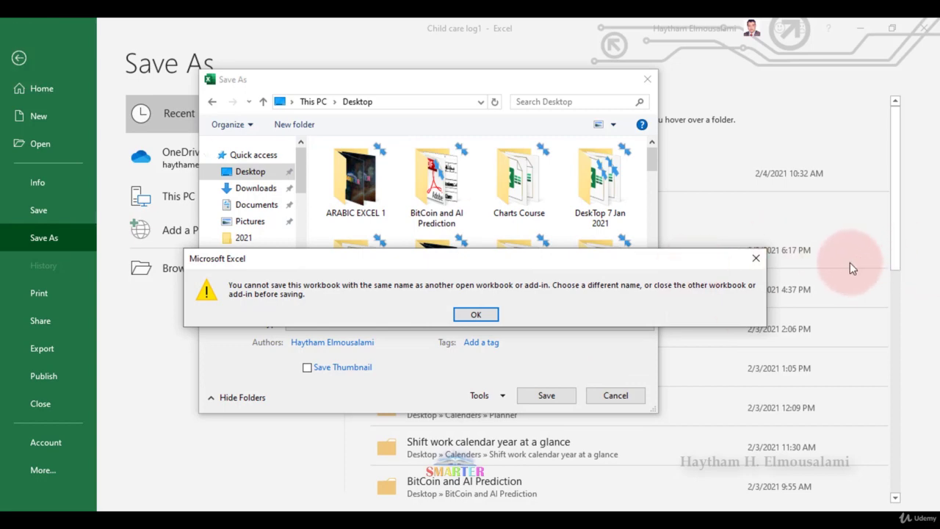
left_click(756, 258)
left_click(615, 395)
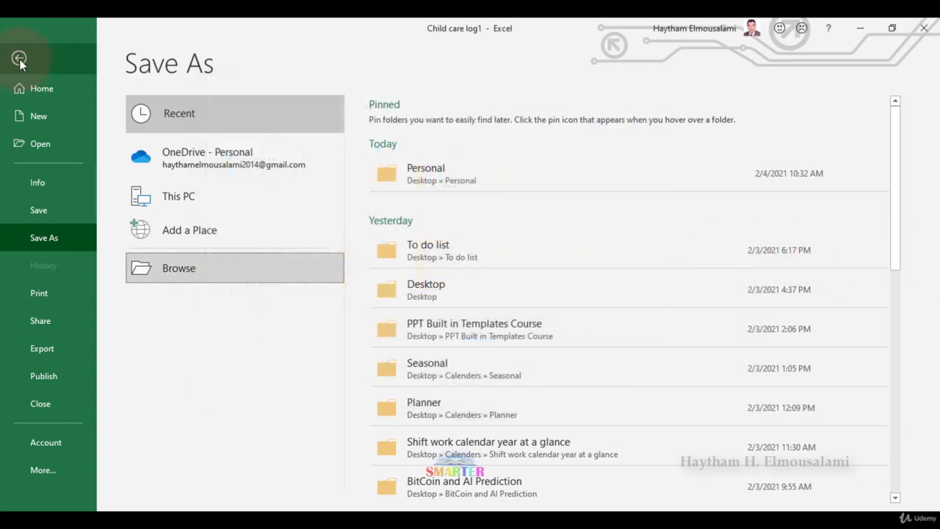
left_click(19, 58)
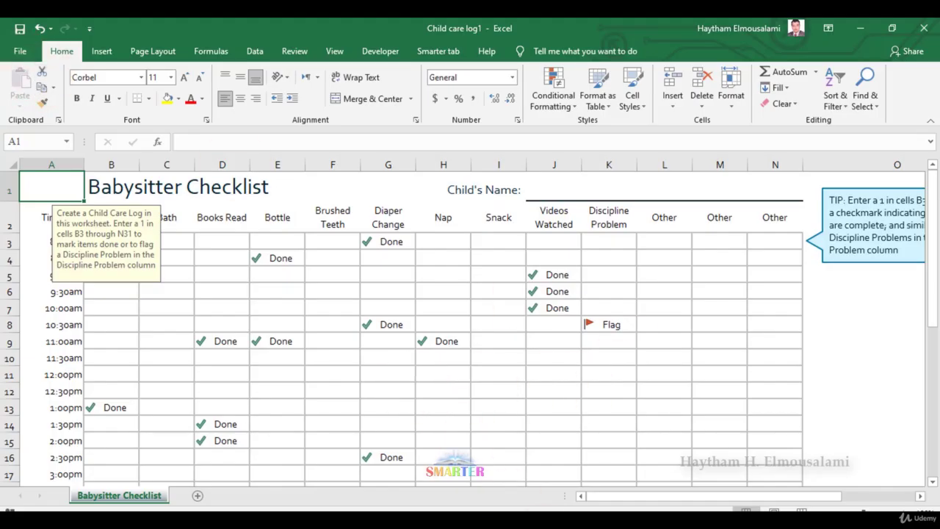
View the open Job application log1, Vehicle service record1 and Daily Checklist Challenge1 workbooks, and return to the first Child care log1
mouse_move(558, 508)
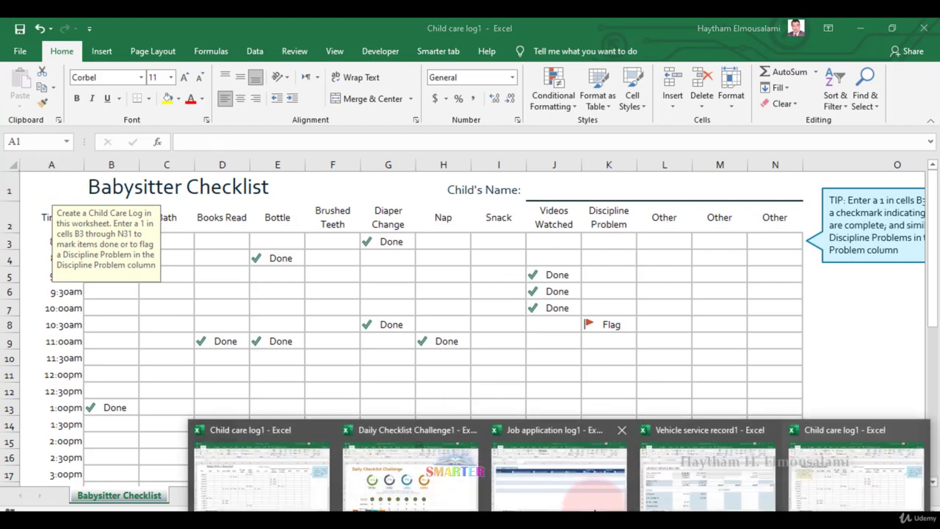
left_click(595, 486)
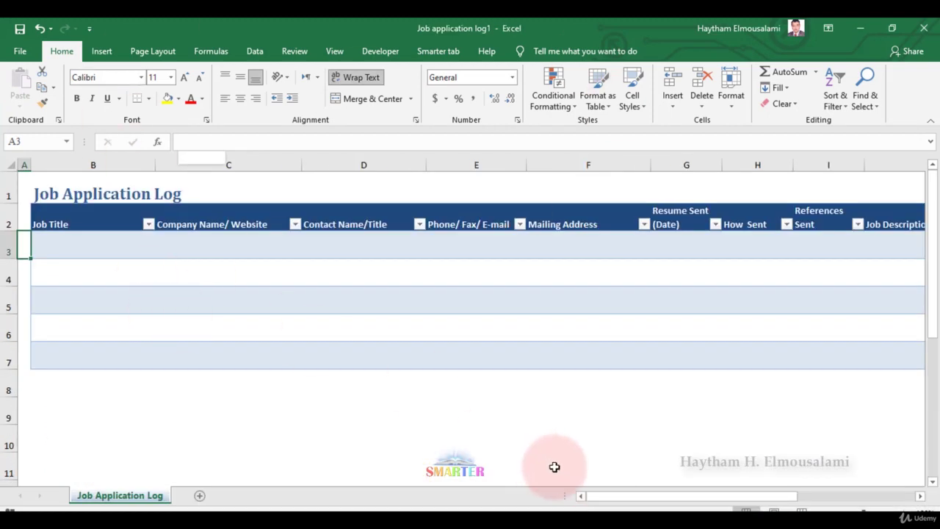
mouse_move(553, 506)
left_click(661, 485)
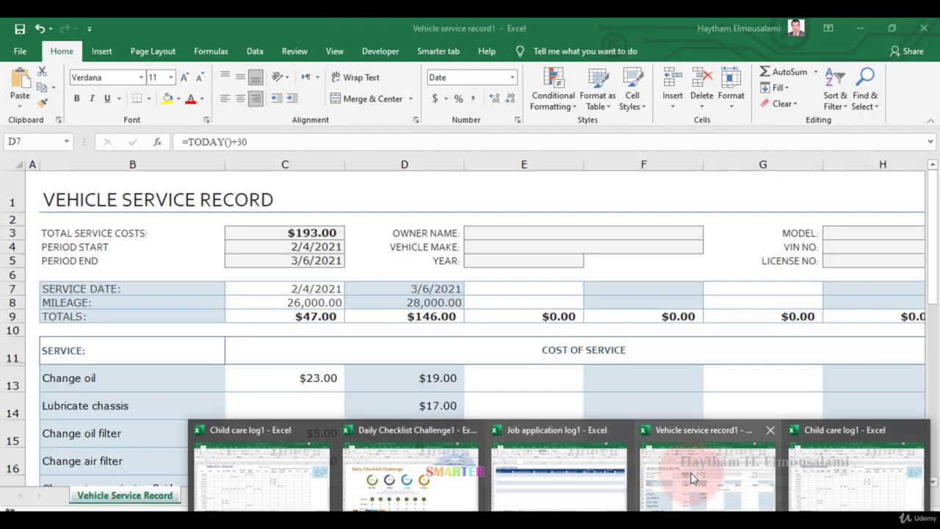
mouse_move(560, 497)
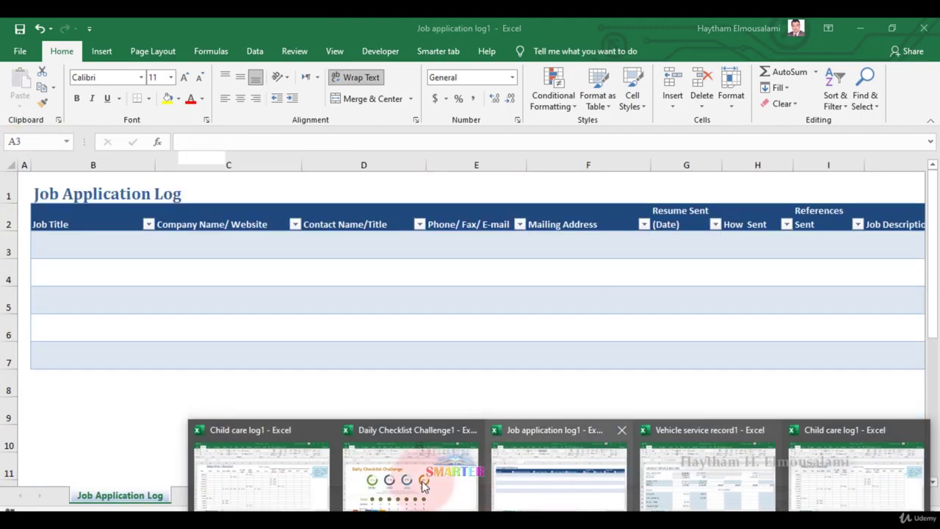
left_click(424, 485)
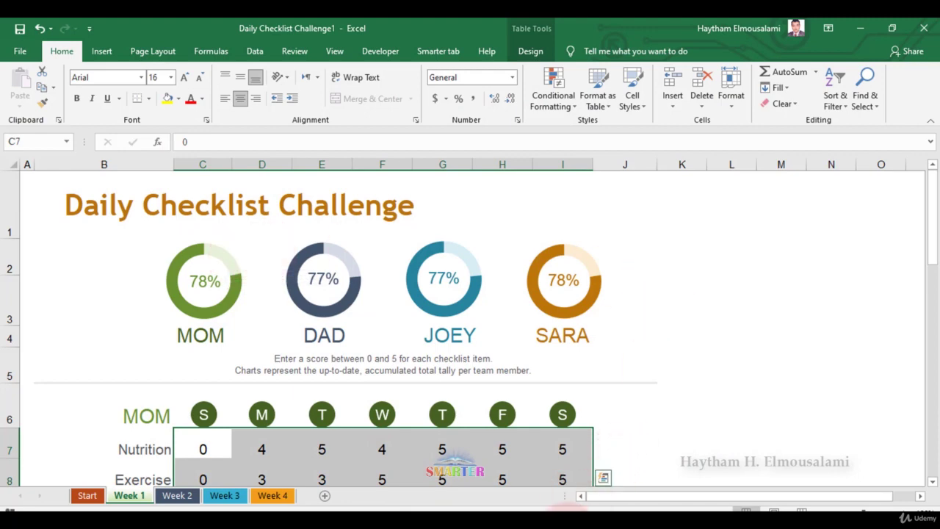
left_click(553, 508)
left_click(252, 470)
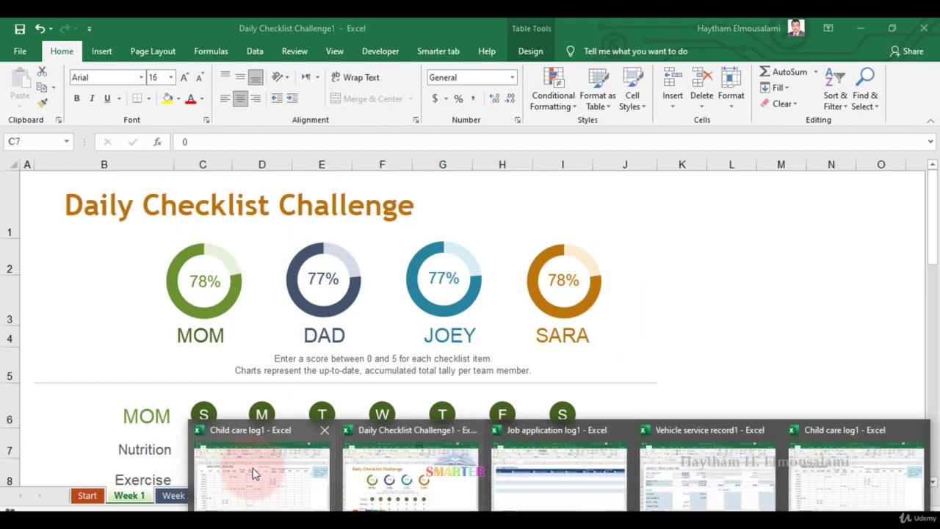